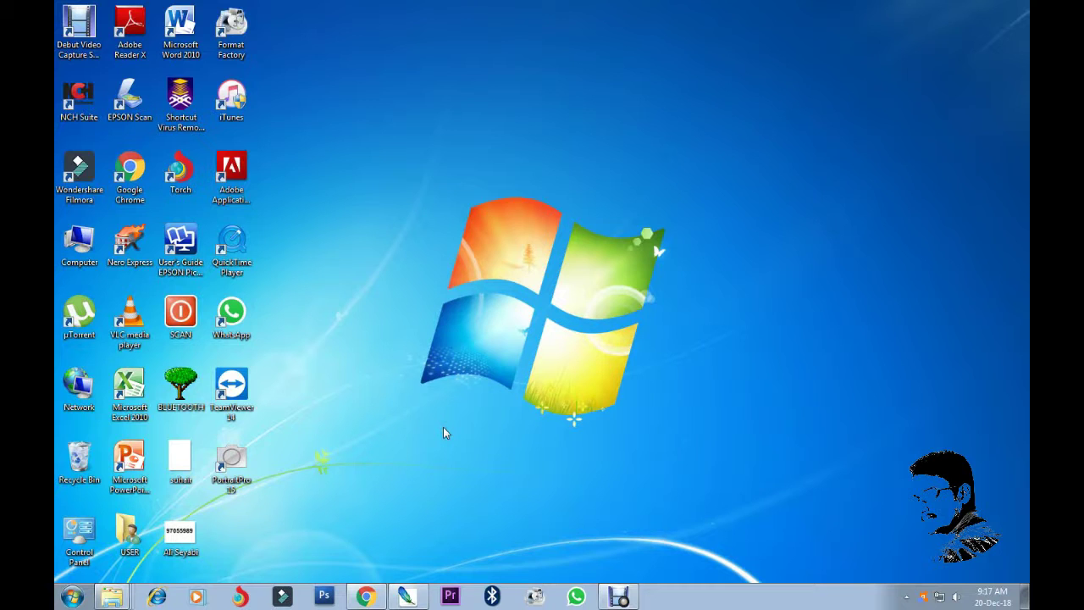
- Refresh the desktop and open the BLUETOOTH folder in a maximized window
right_click(773, 295)
left_click(821, 337)
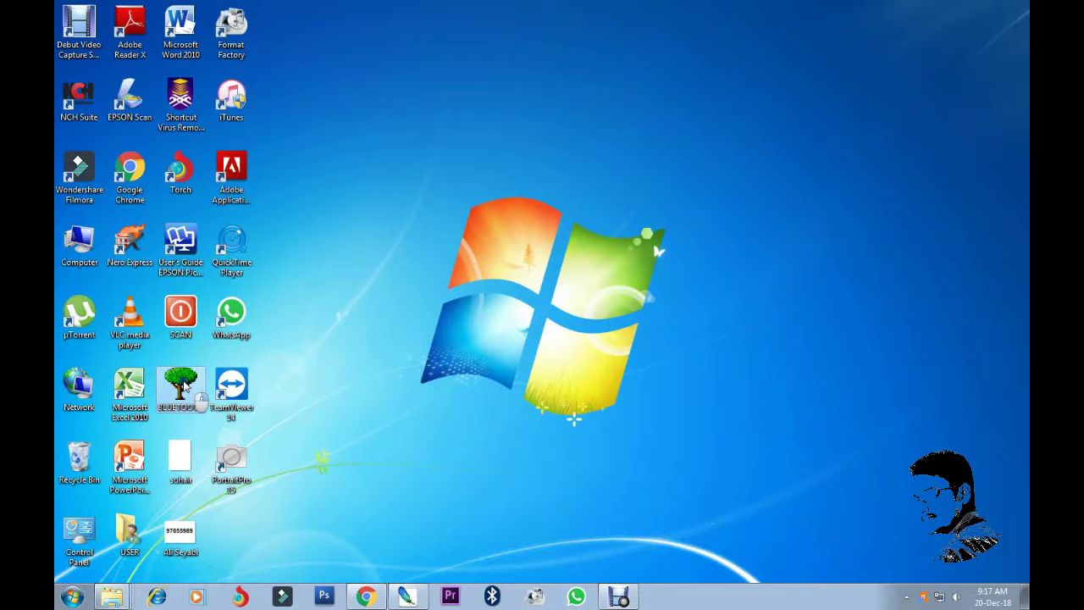
right_click(184, 384)
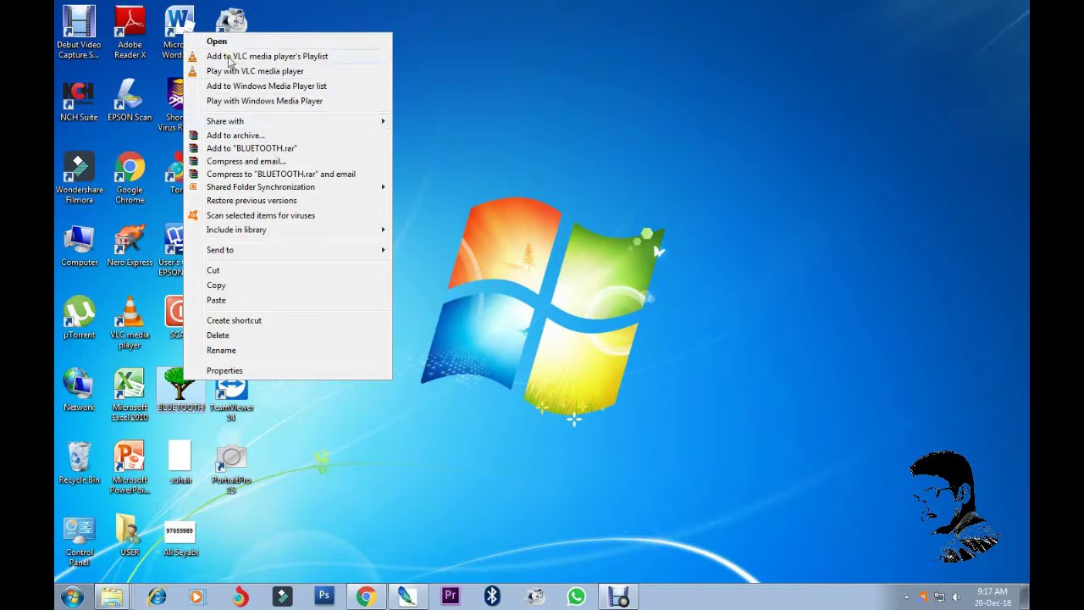
left_click(373, 42)
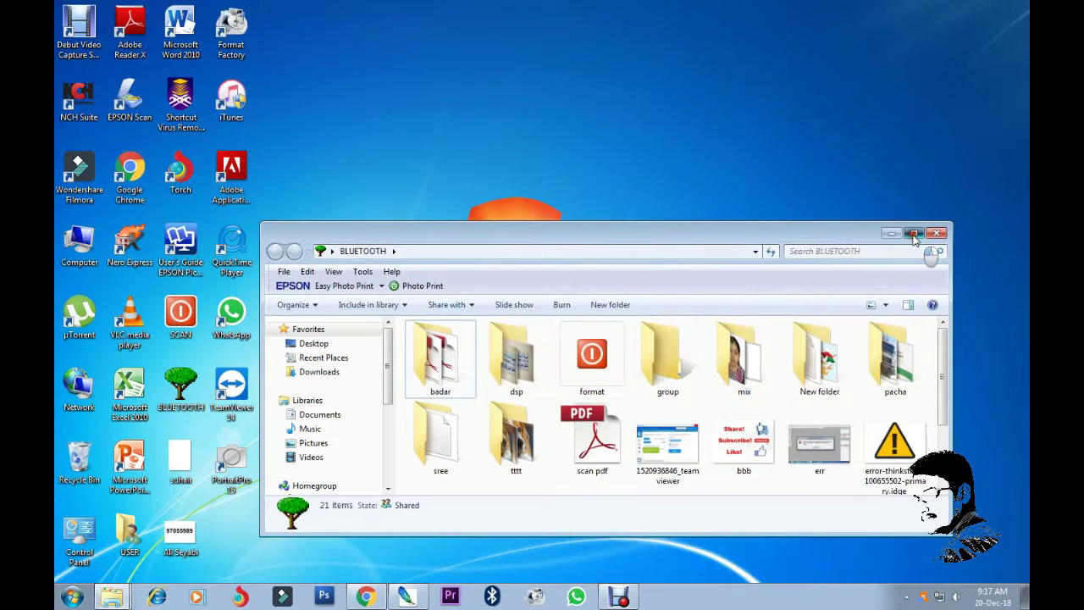
left_click(915, 233)
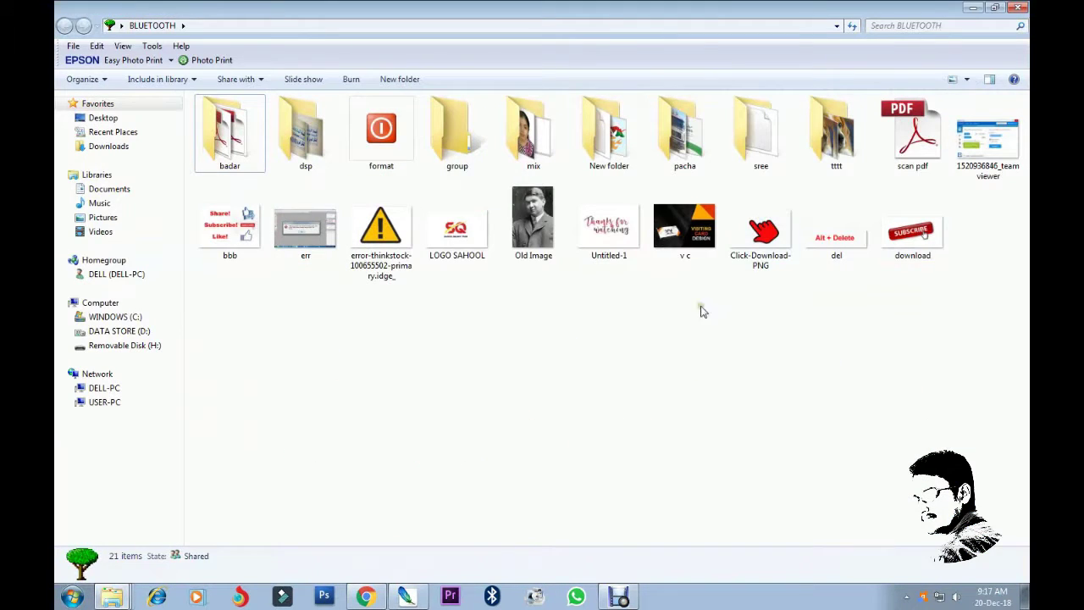
- Select the Old Image photo and bring Photoshop to the front
right_click(629, 331)
left_click(656, 381)
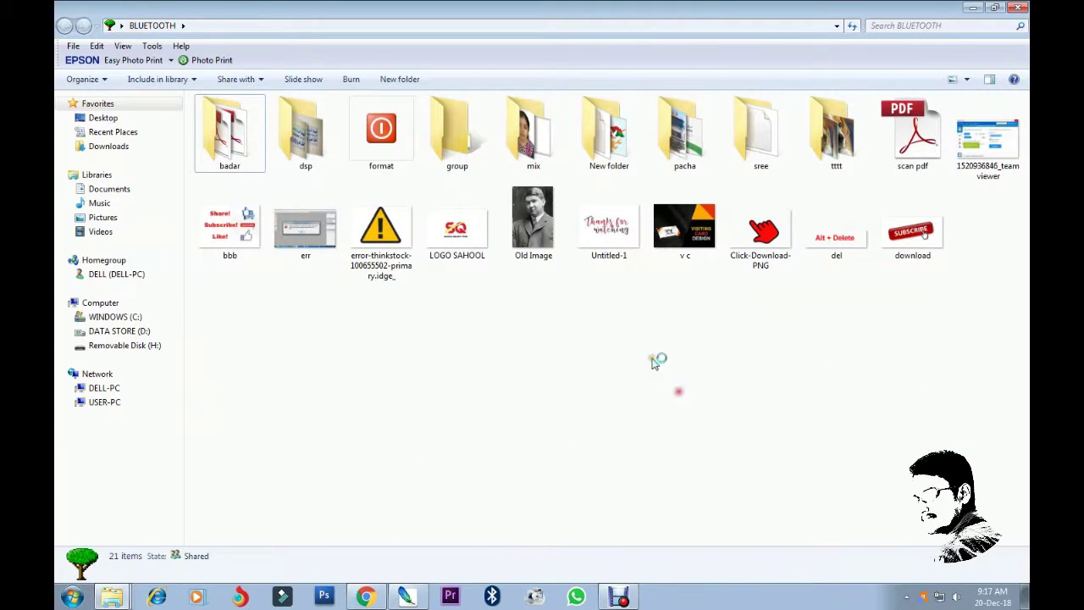
left_click(544, 221)
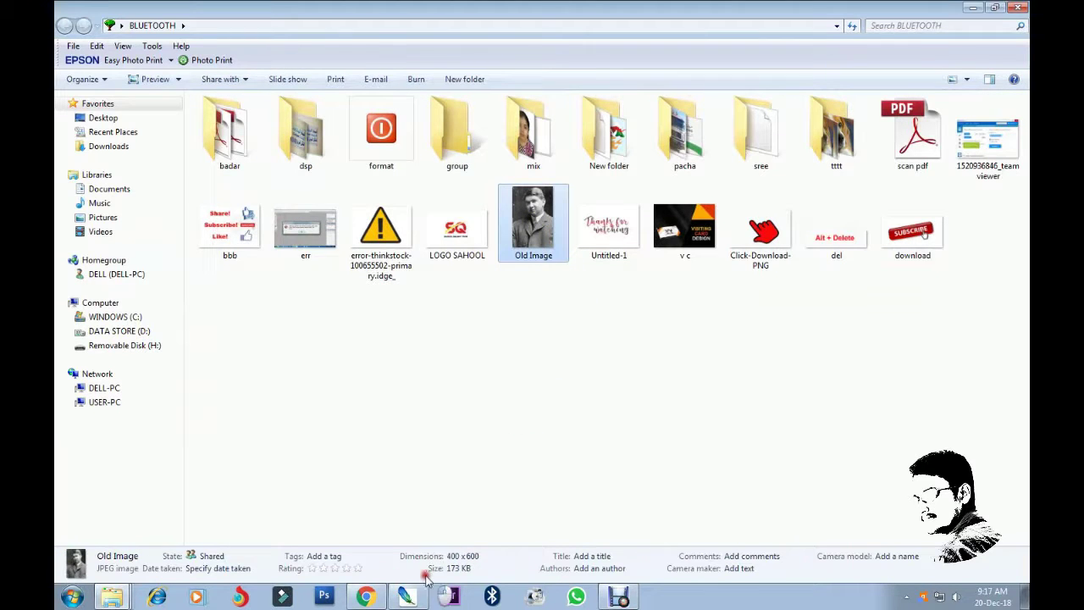
left_click(407, 598)
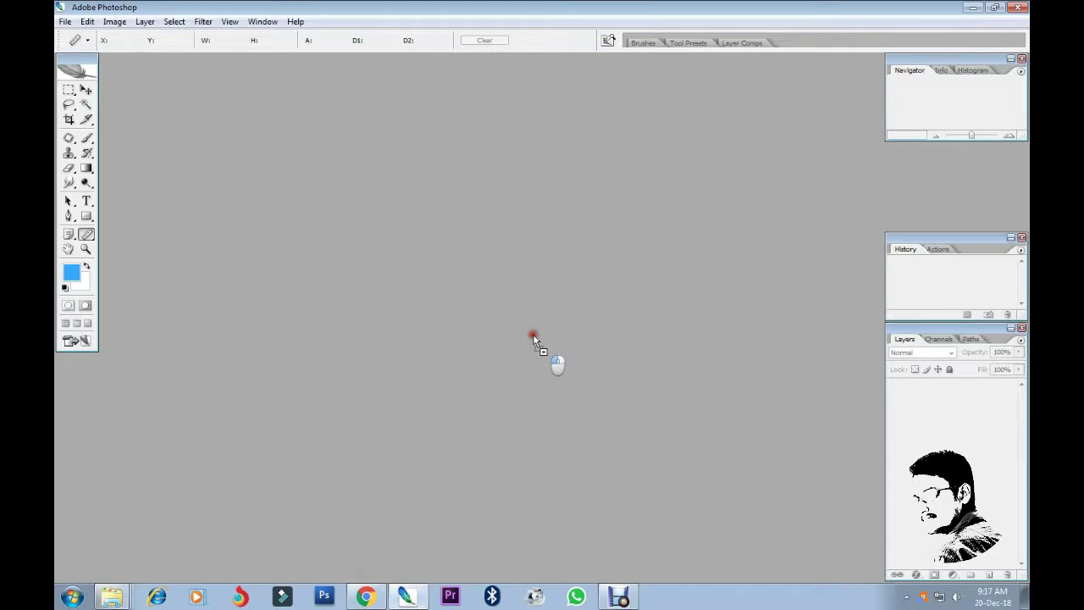
- Open Old Image.jpg in Photoshop in full-screen view, zoomed to 200%
left_click_drag(533, 338, 533, 335)
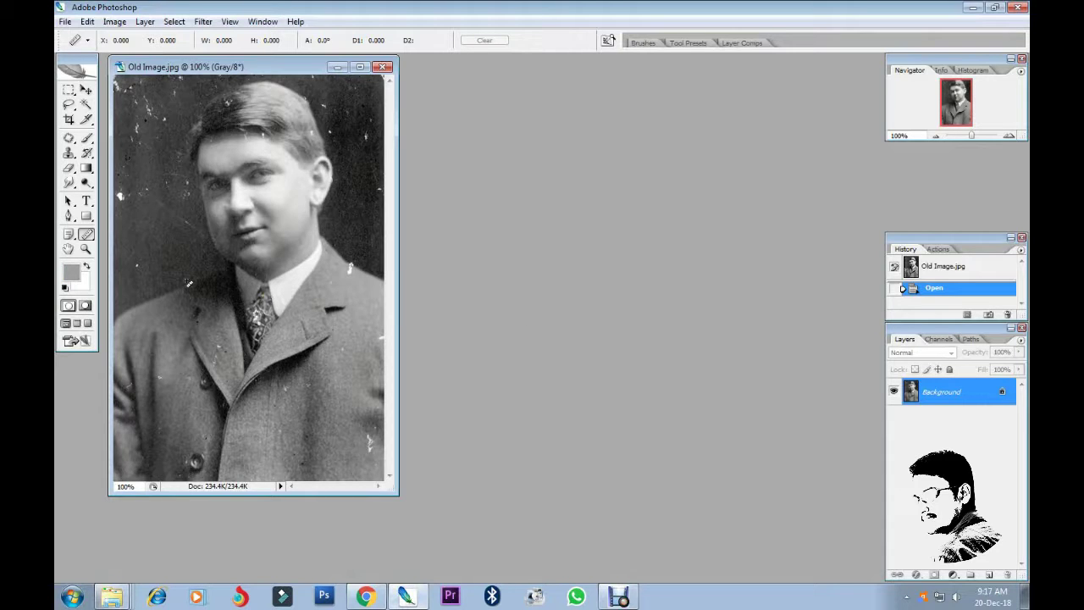
key("f")
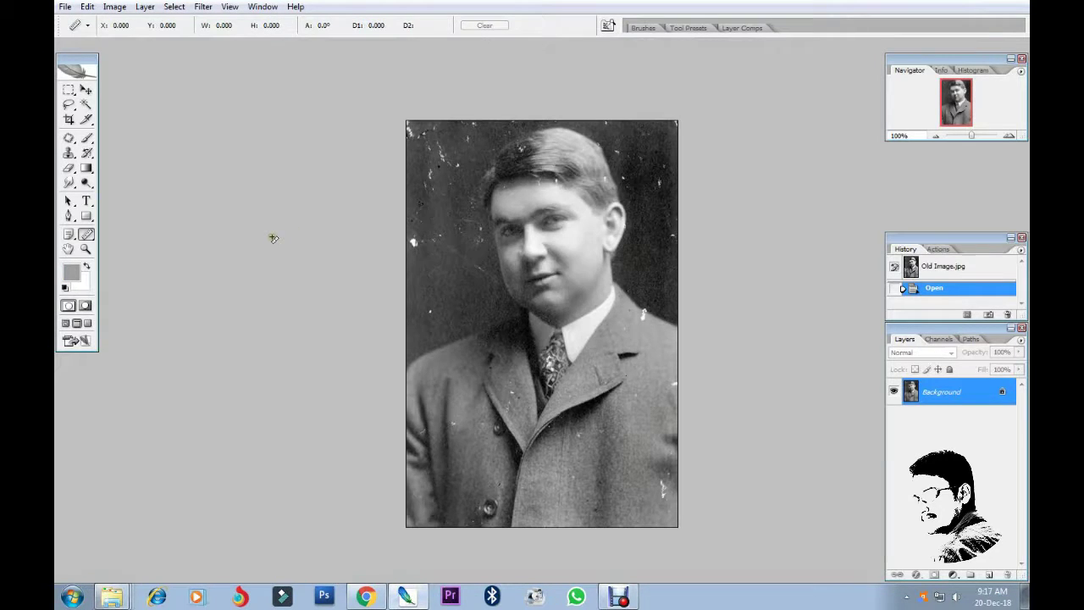
key("ctrl+plus")
scroll(358, 282, "up", 3)
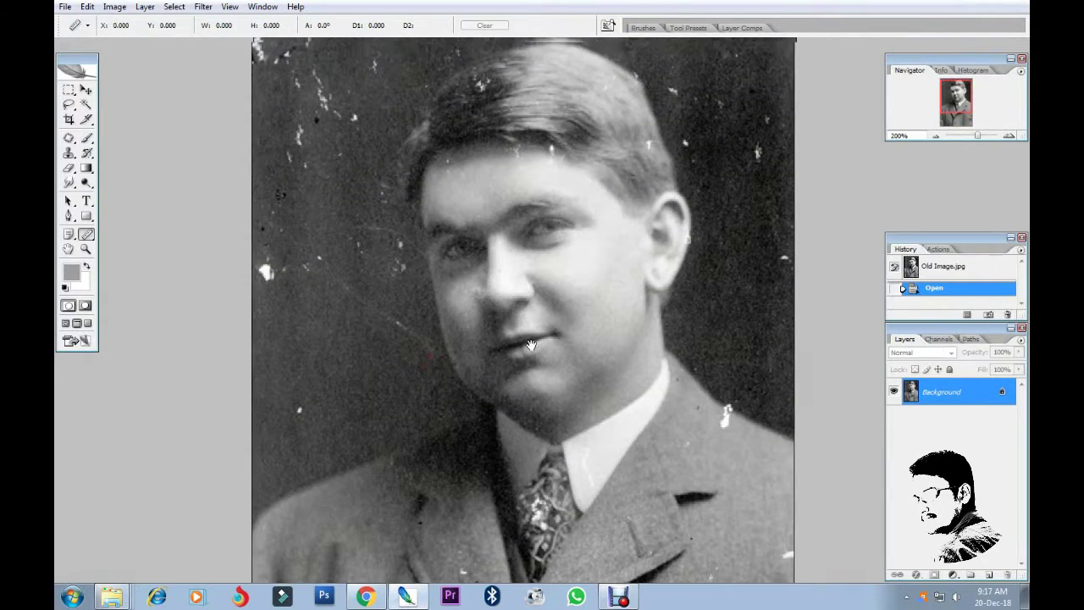
scroll(491, 363, "right", 2)
scroll(490, 363, "left", 1)
scroll(490, 362, "down", 3)
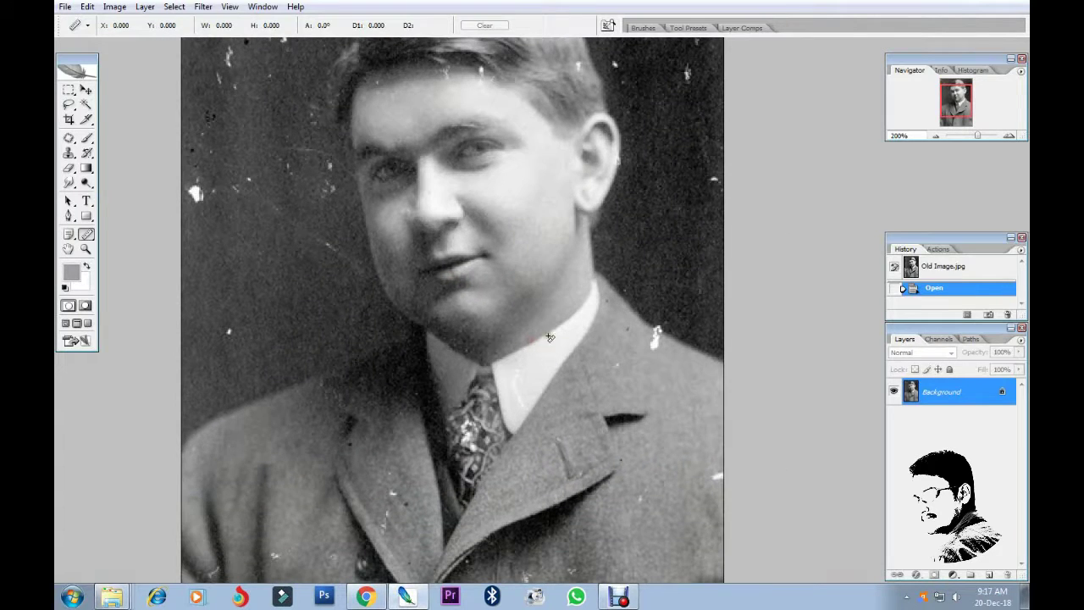
- Duplicate the Background layer as Background copy and centre the view on the face
right_click(972, 395)
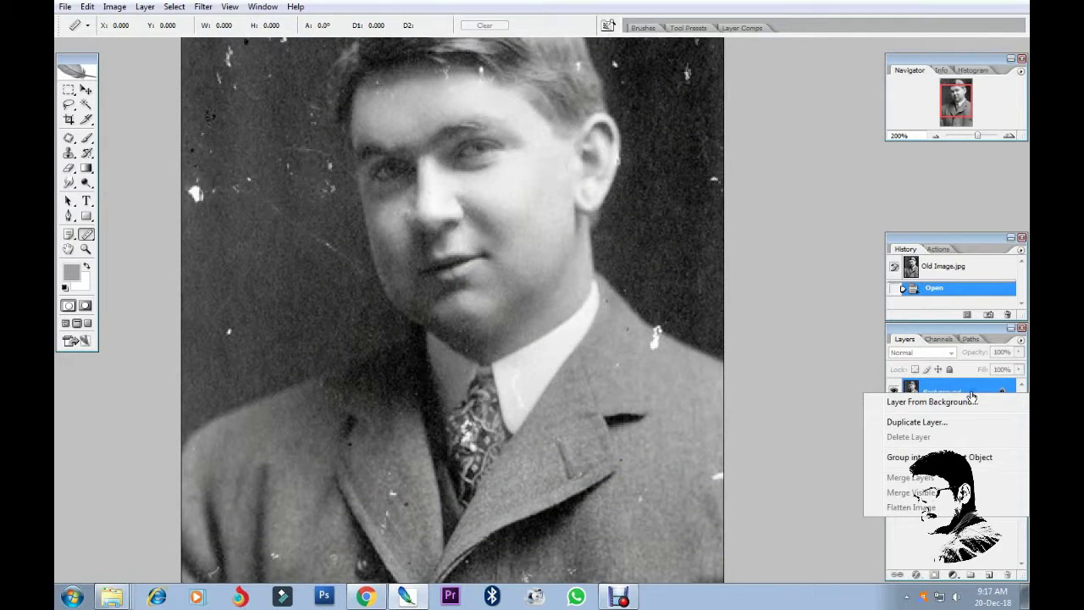
left_click(951, 422)
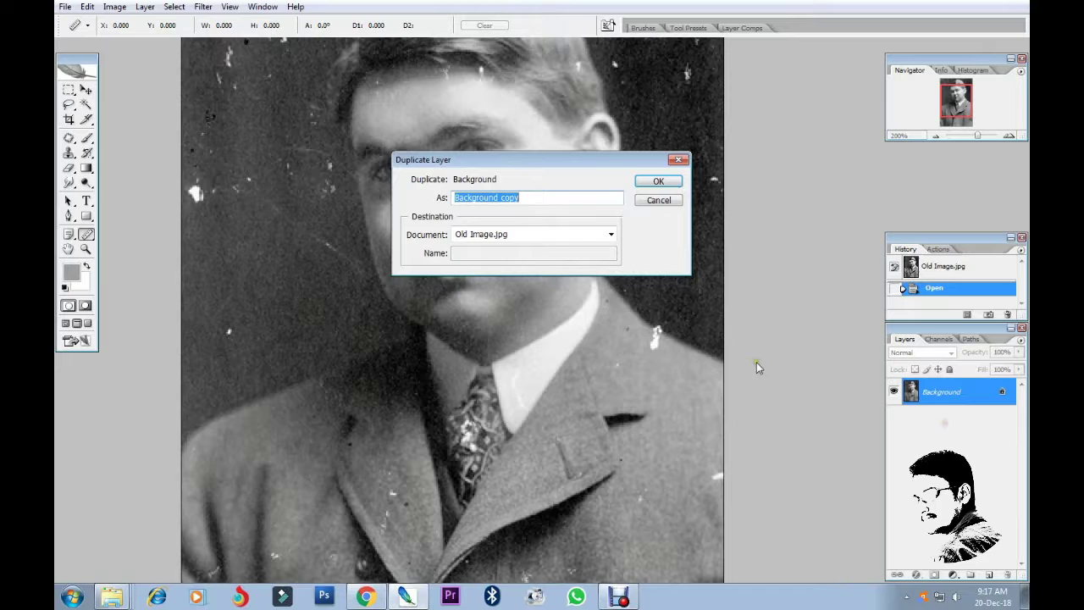
left_click(652, 181)
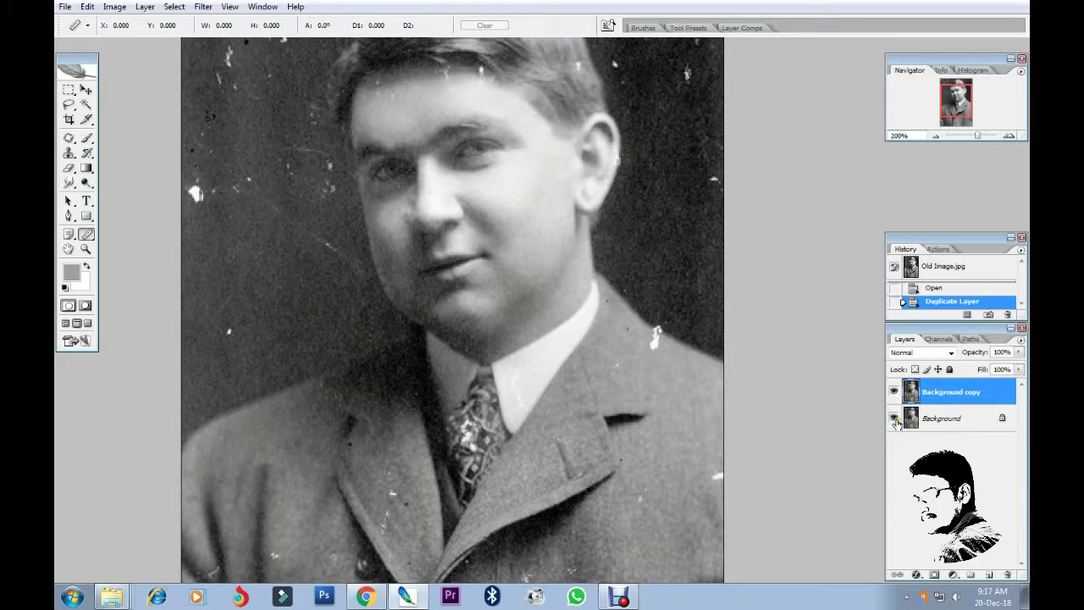
scroll(614, 315, "up", 2)
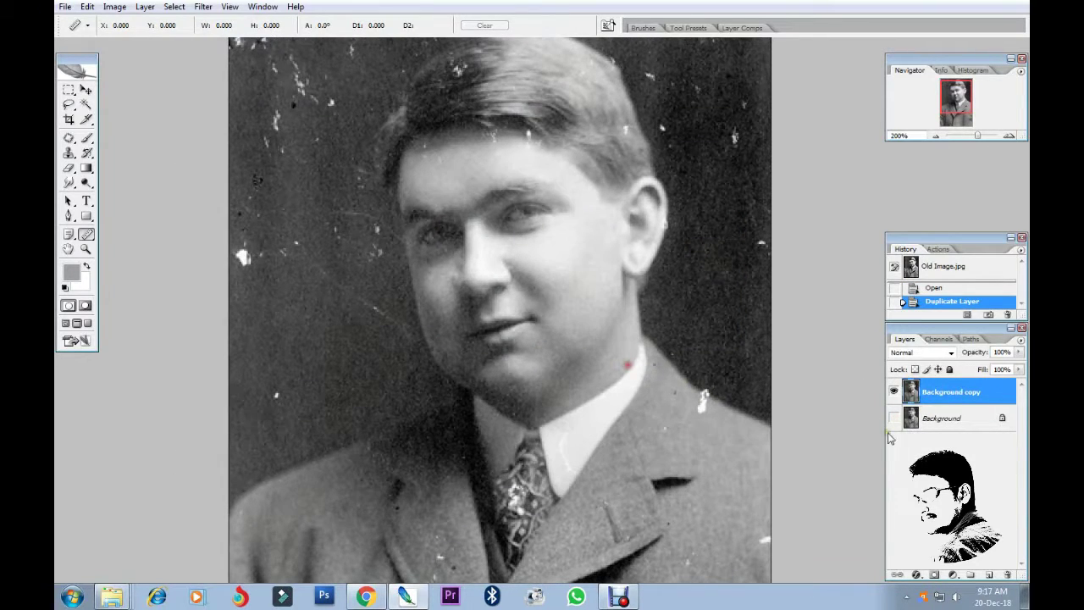
left_click_drag(528, 319, 600, 314)
scroll(238, 329, "up", 2)
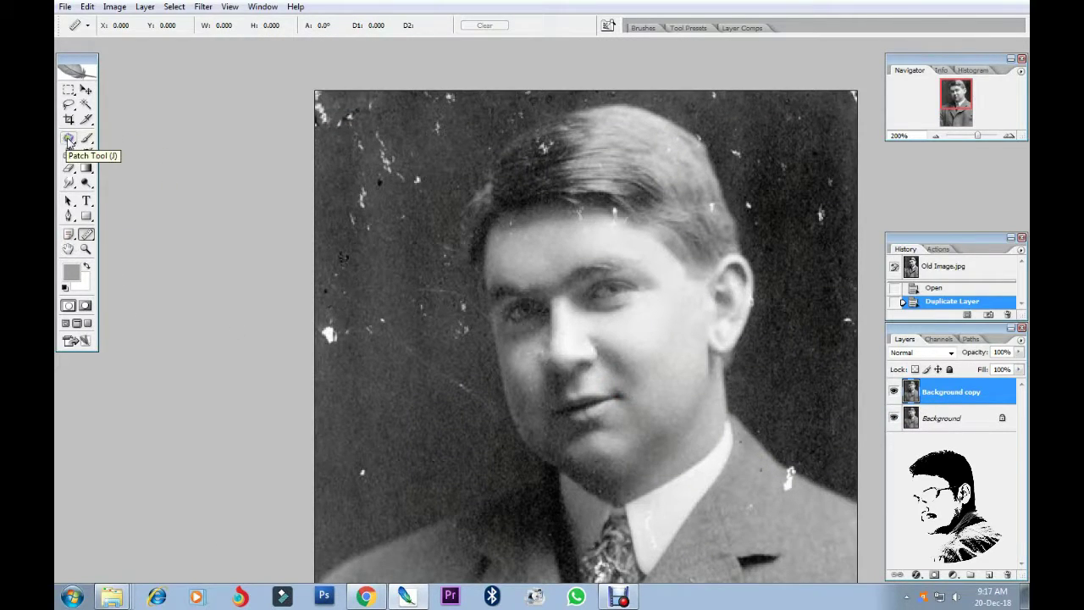
- With the Patch Tool, patch the spot left of the face and the lower-left background specks
left_click(70, 141)
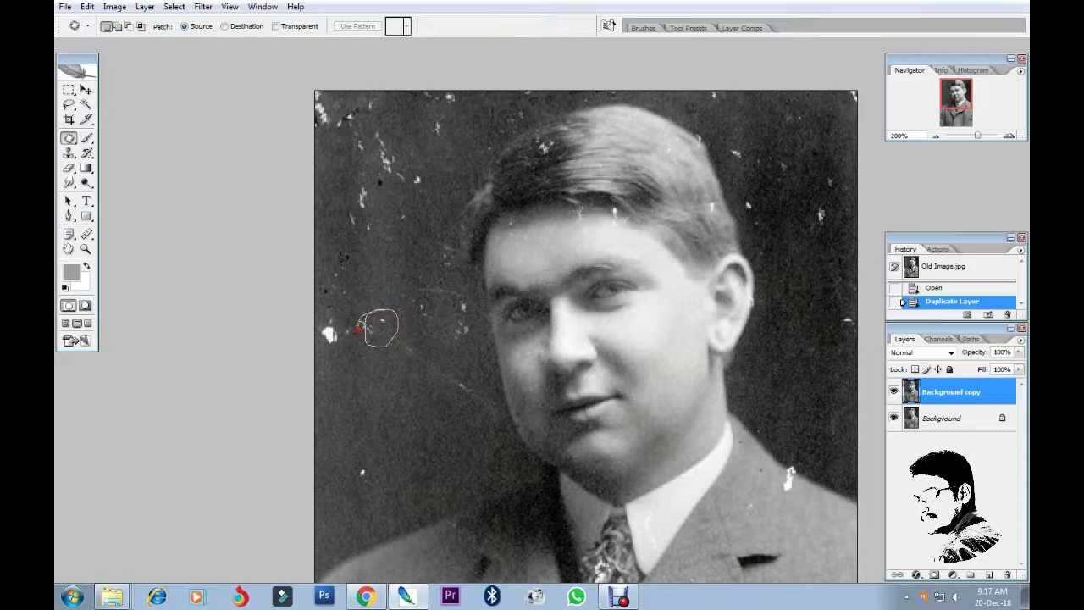
left_click_drag(359, 327, 401, 383)
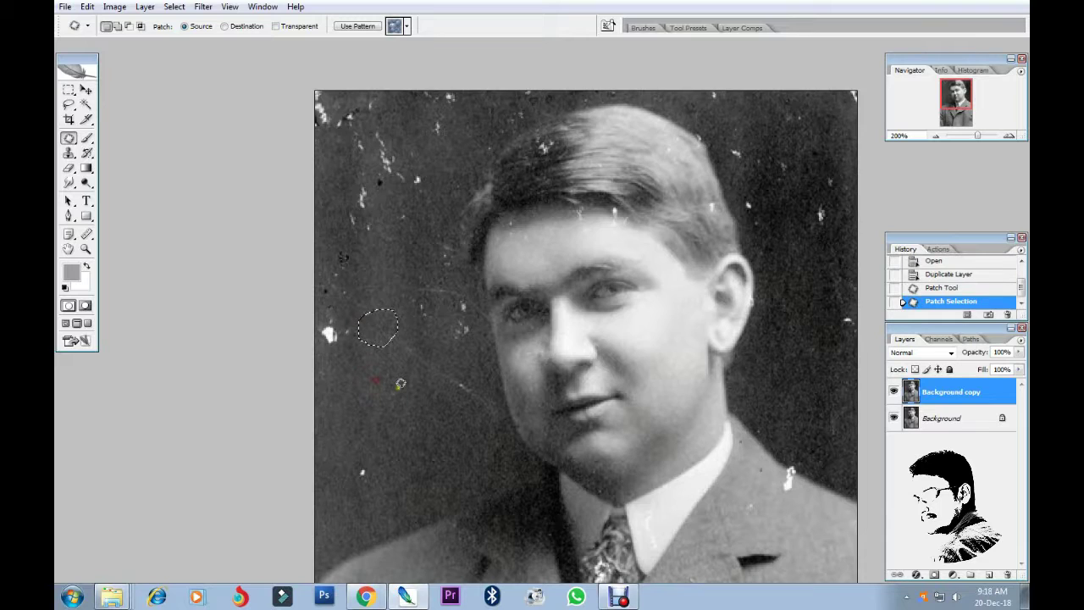
key("ctrl+d")
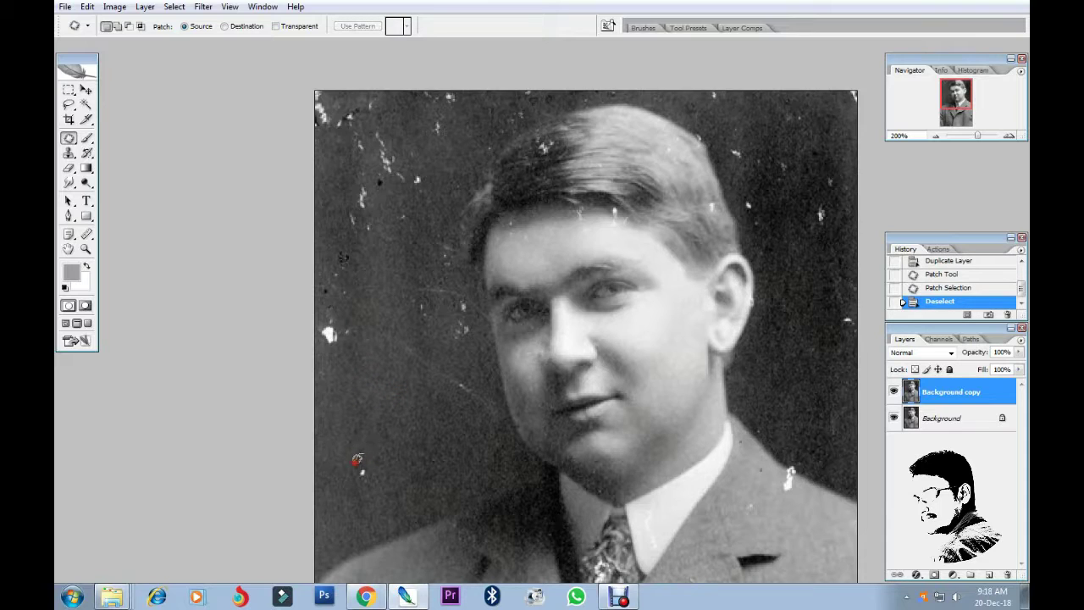
left_click_drag(378, 460, 373, 438)
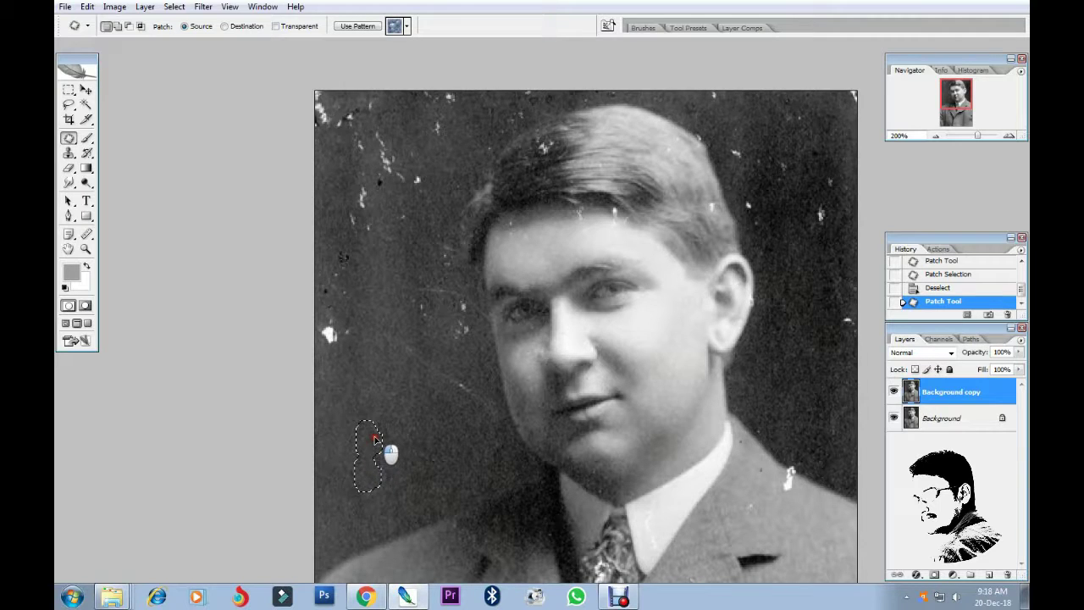
left_click_drag(373, 437, 388, 423)
key("ctrl+d")
left_click_drag(463, 437, 463, 395)
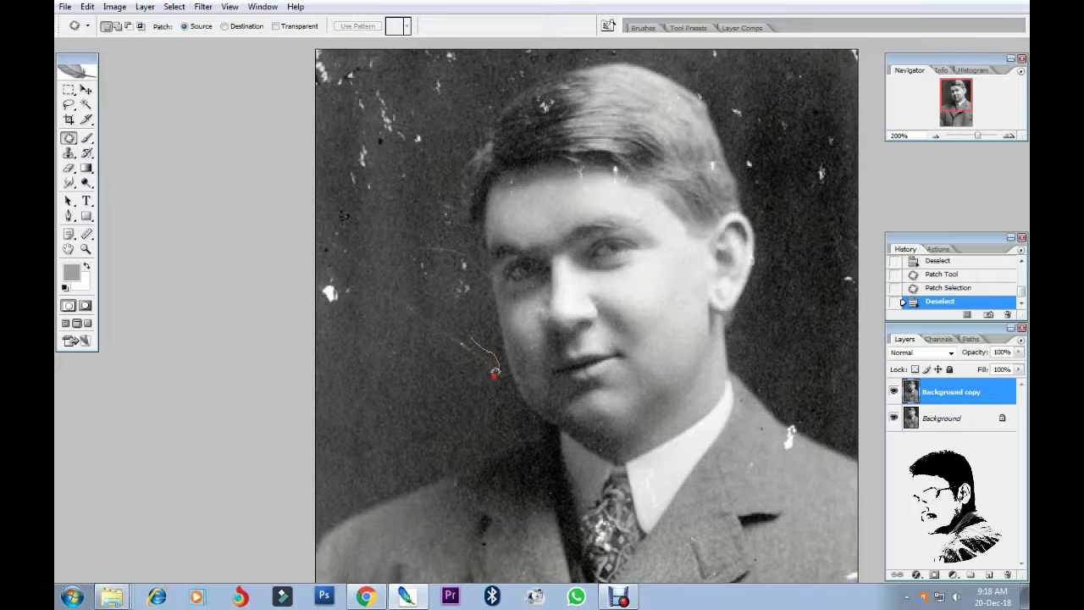
- Patch the thin scratch left of the chin and the big white spot at the left edge
mouse_move(461, 355)
left_mouse_down()
mouse_move(410, 328)
mouse_move(433, 308)
mouse_move(415, 362)
left_mouse_up()
left_click(370, 322)
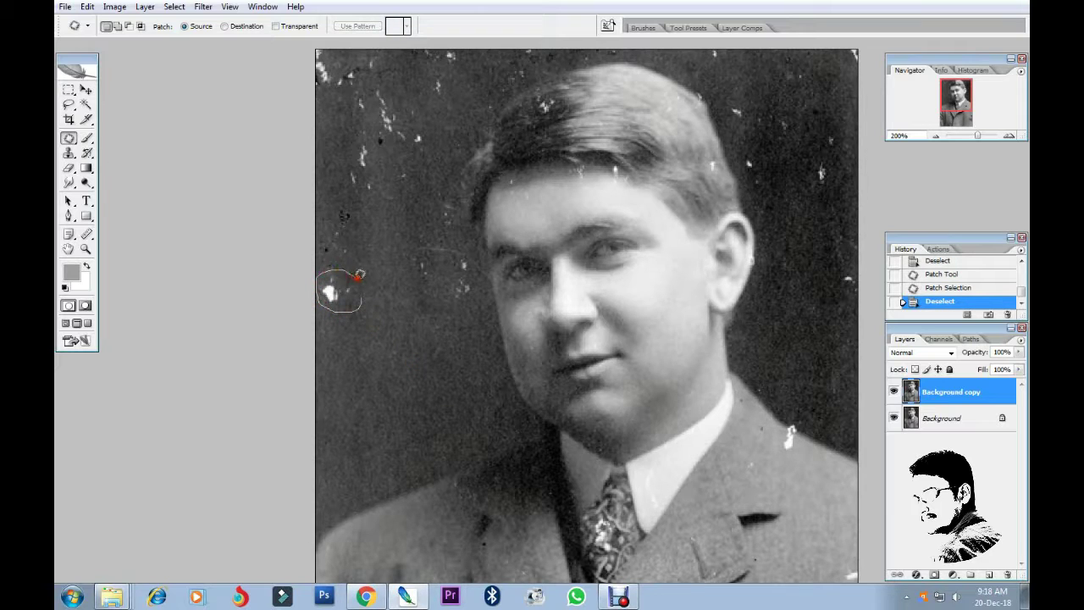
left_click_drag(359, 275, 361, 340)
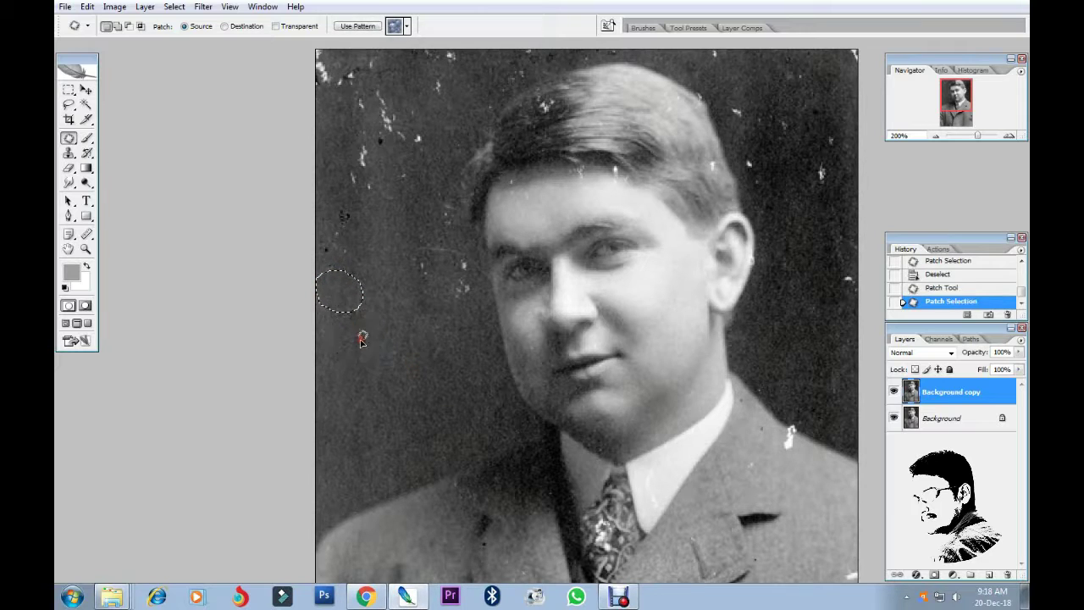
left_click(361, 340)
scroll(424, 305, "up", 2)
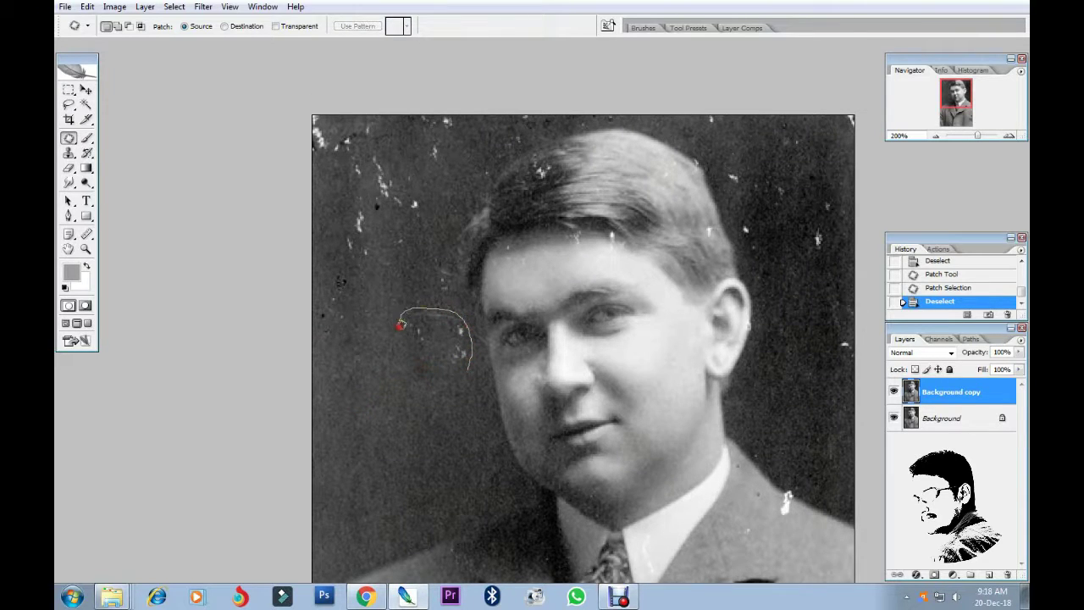
- Patch the specks beside the forehead and in the upper-left background
left_click_drag(400, 326, 430, 387)
left_click(398, 338)
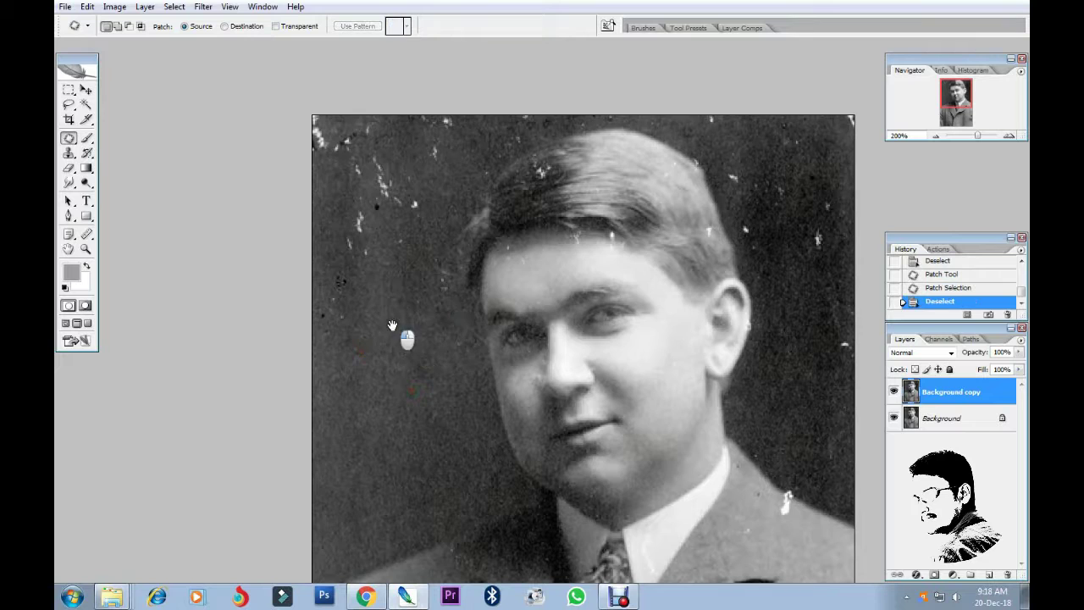
left_click_drag(392, 325, 439, 379)
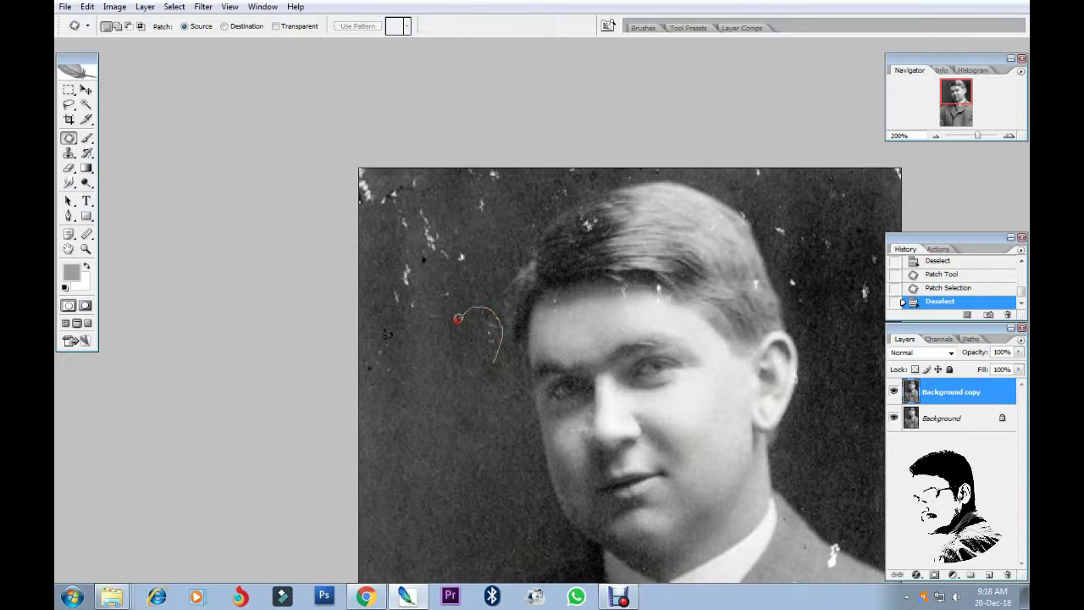
left_click_drag(458, 318, 472, 431)
left_click(404, 392)
left_click_drag(398, 391, 421, 371)
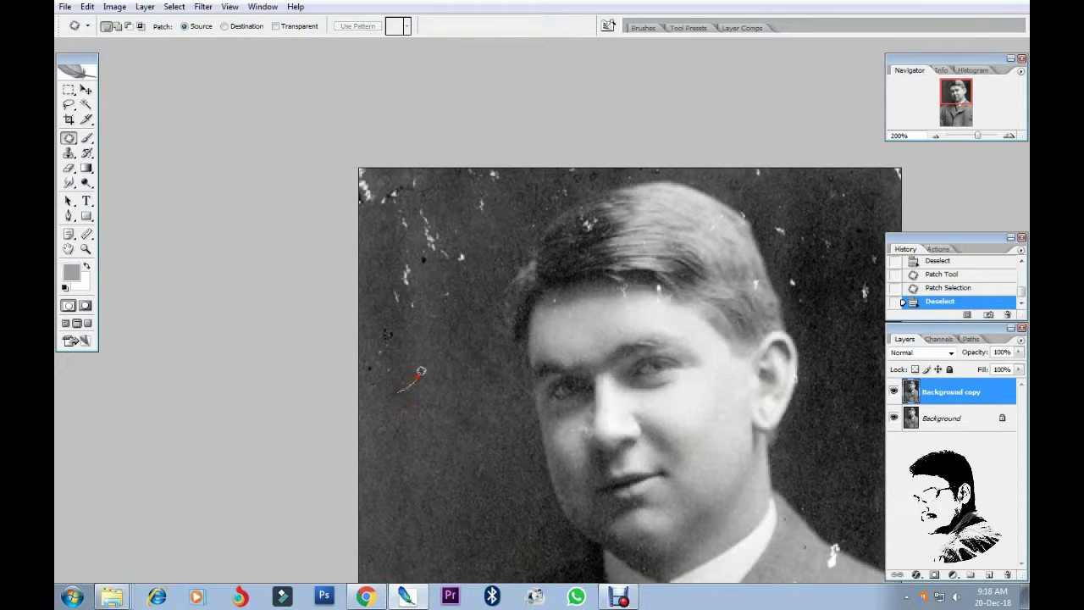
mouse_move(420, 326)
left_mouse_down()
mouse_move(424, 279)
mouse_move(394, 245)
left_mouse_up()
left_click_drag(366, 314, 440, 480)
key("ctrl+d")
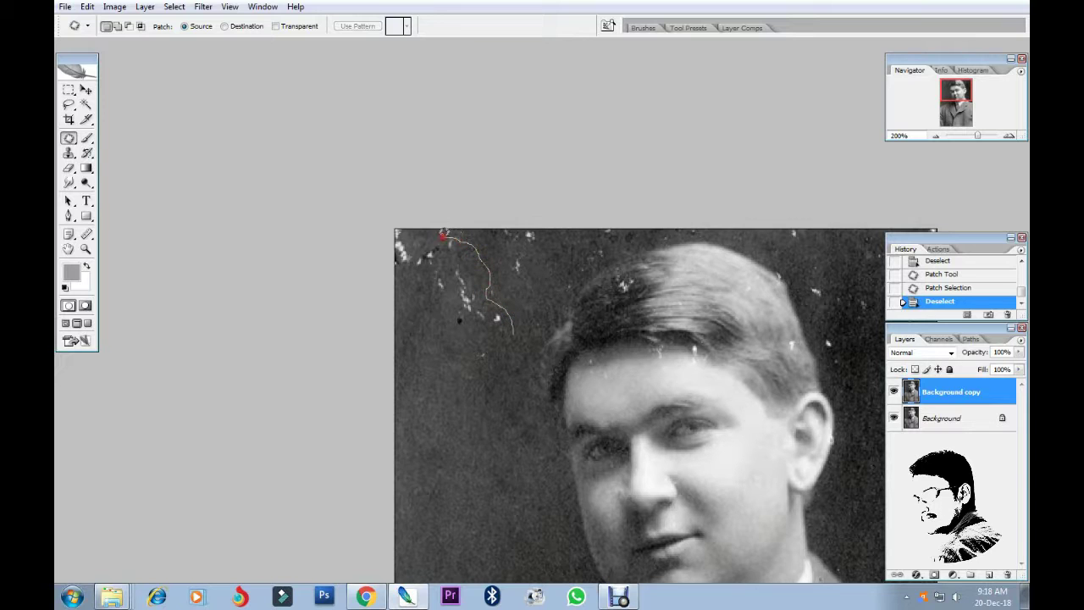
- Patch the specks near the top-left corner, along the top edge and in the hair
left_click_drag(414, 261, 410, 255)
left_click_drag(449, 288, 476, 375)
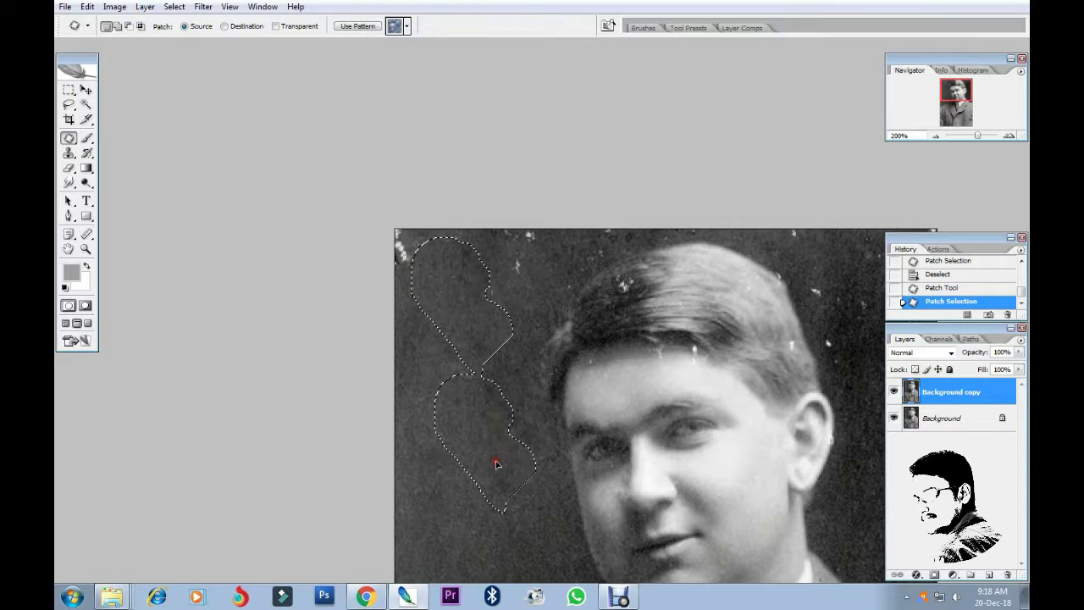
key("ctrl+d")
scroll(515, 343, "up", 1)
mouse_move(514, 294)
left_mouse_down()
mouse_move(477, 309)
mouse_move(498, 326)
mouse_move(392, 277)
mouse_move(392, 320)
left_mouse_up()
key("ctrl+d")
key("ctrl+d")
scroll(465, 291, "right", 2)
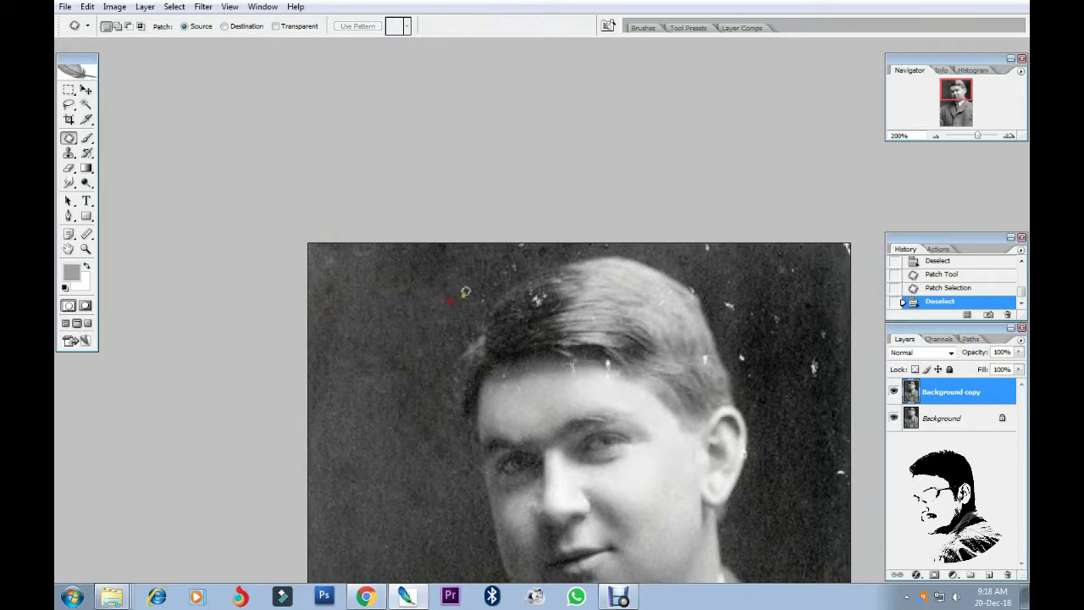
mouse_move(475, 298)
left_mouse_down()
mouse_move(483, 303)
mouse_move(515, 250)
left_mouse_up()
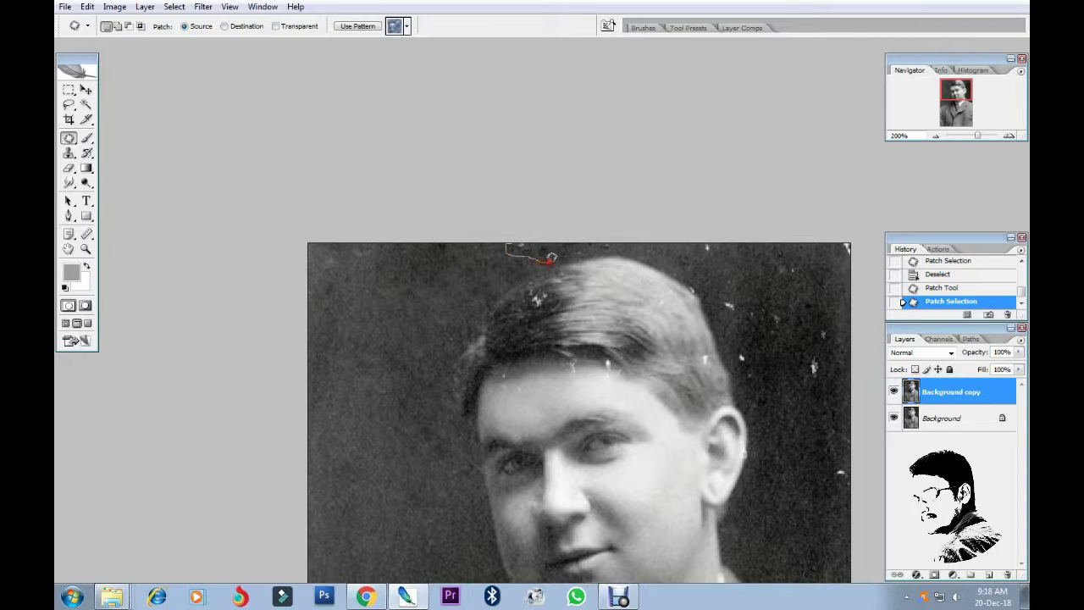
key("ctrl+d")
- Patch the spots on the forehead, at the hairline and in the hair
scroll(570, 254, "down", 2)
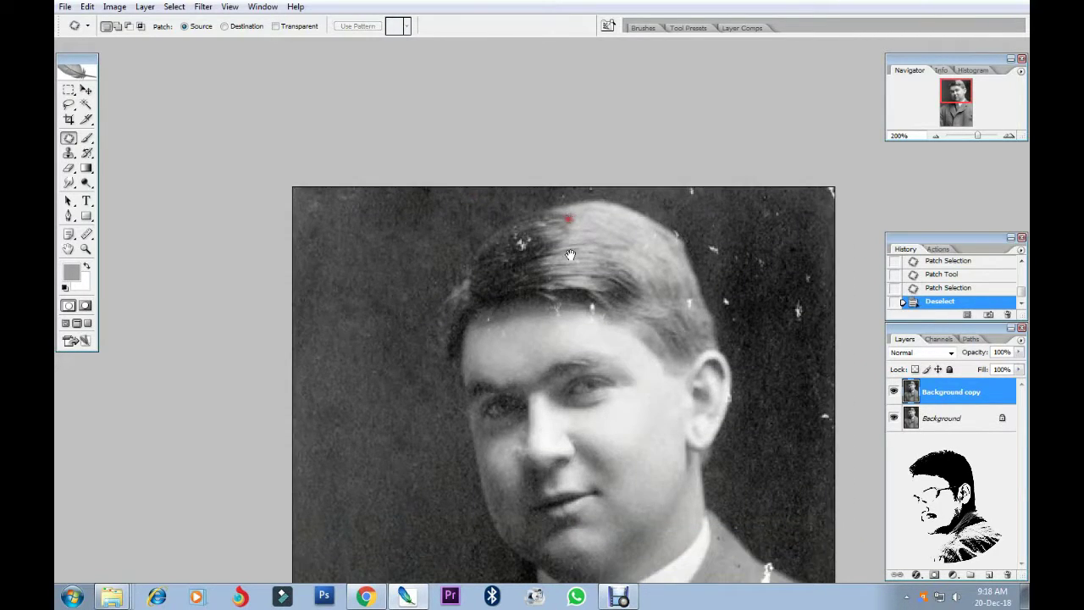
scroll(569, 254, "down", 5)
scroll(570, 254, "down", 3)
scroll(570, 339, "up", 2)
scroll(570, 340, "up", 4)
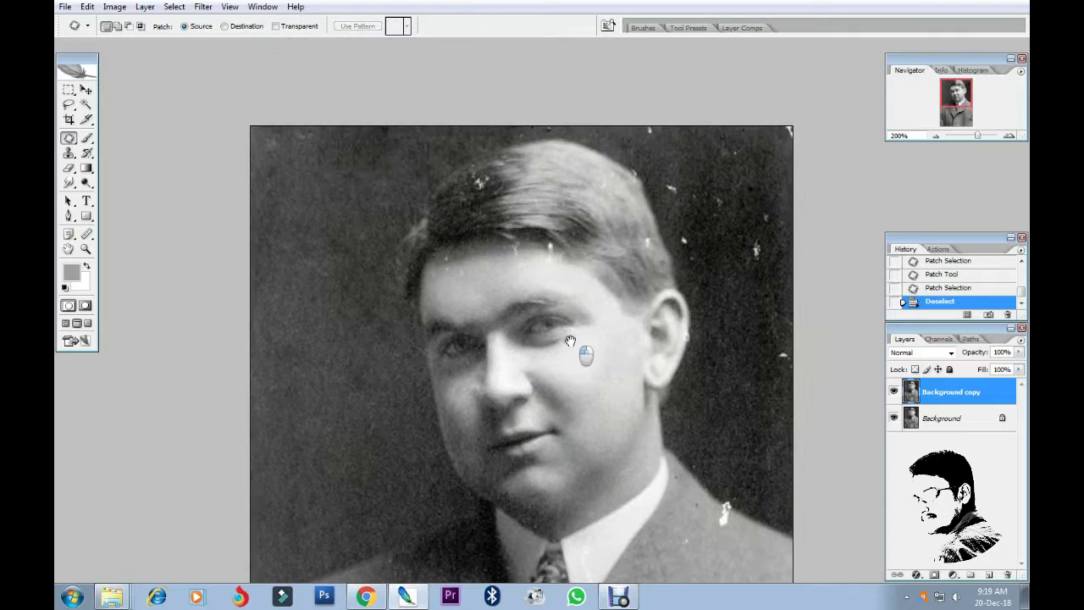
scroll(569, 340, "up", 2)
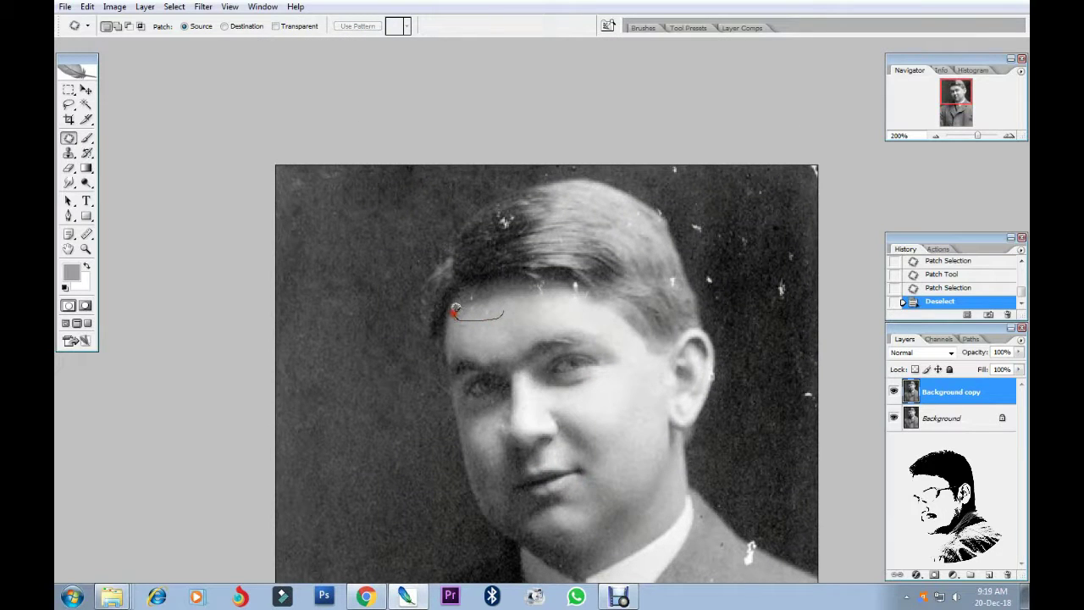
left_click_drag(454, 310, 504, 343)
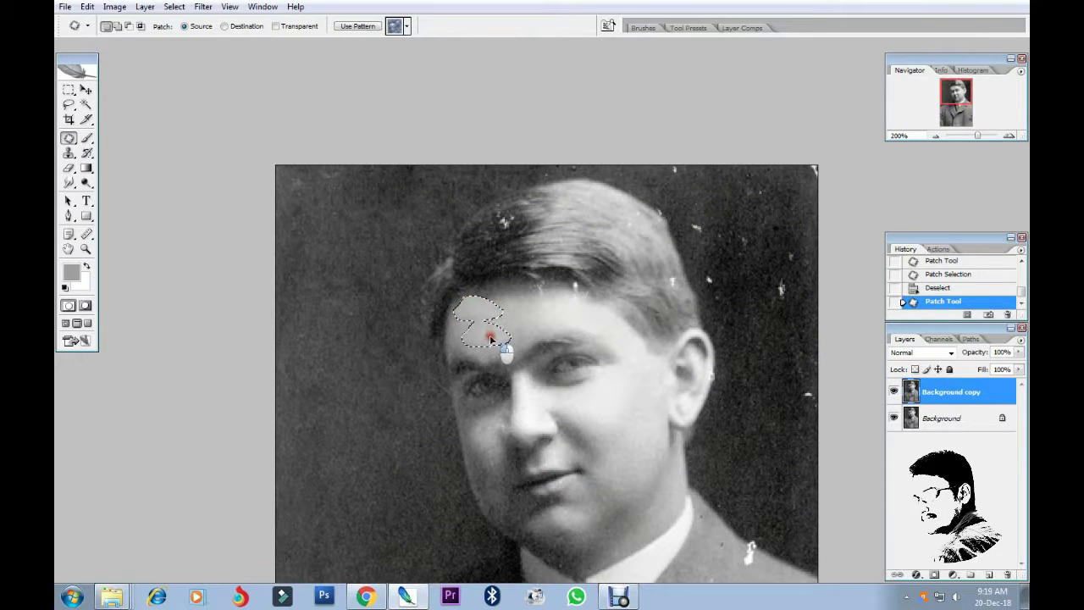
key("ctrl+d")
scroll(551, 305, "up", 1)
scroll(551, 305, "right", 1)
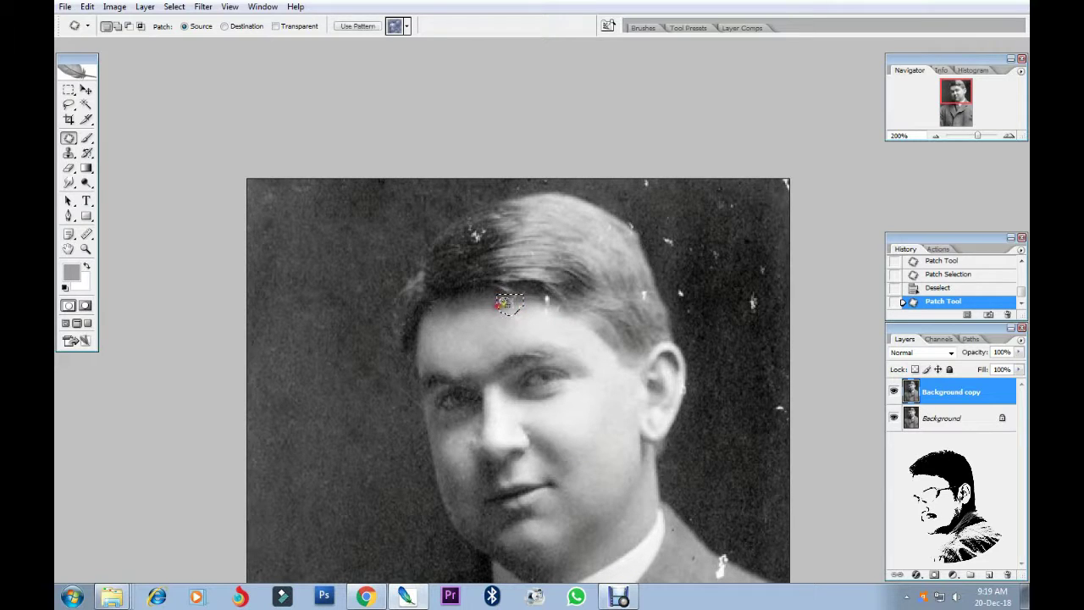
scroll(559, 316, "right", 1)
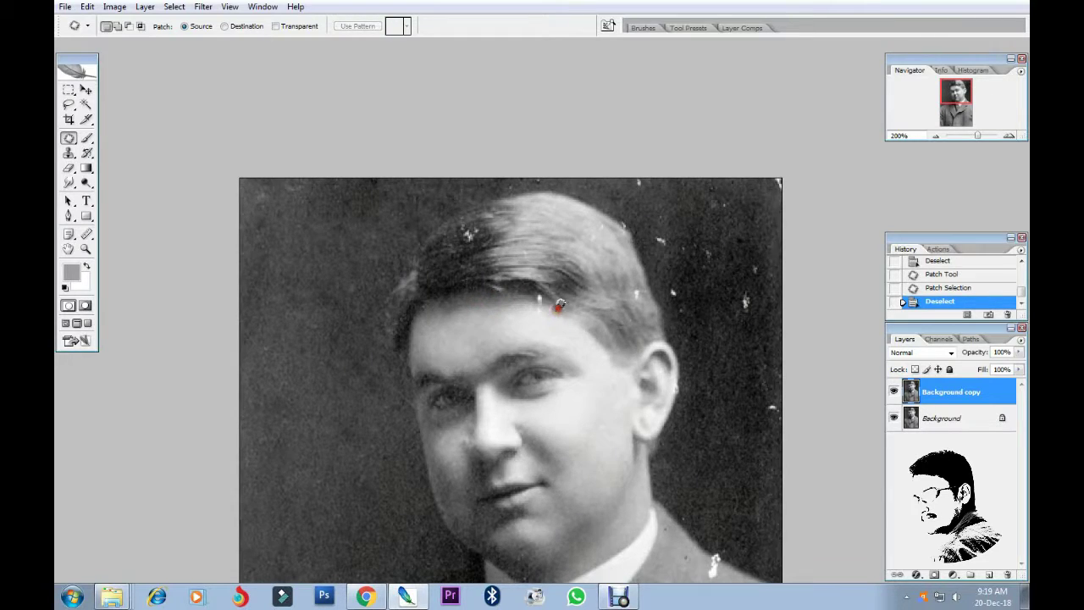
left_click_drag(550, 296, 542, 331)
key("ctrl+d")
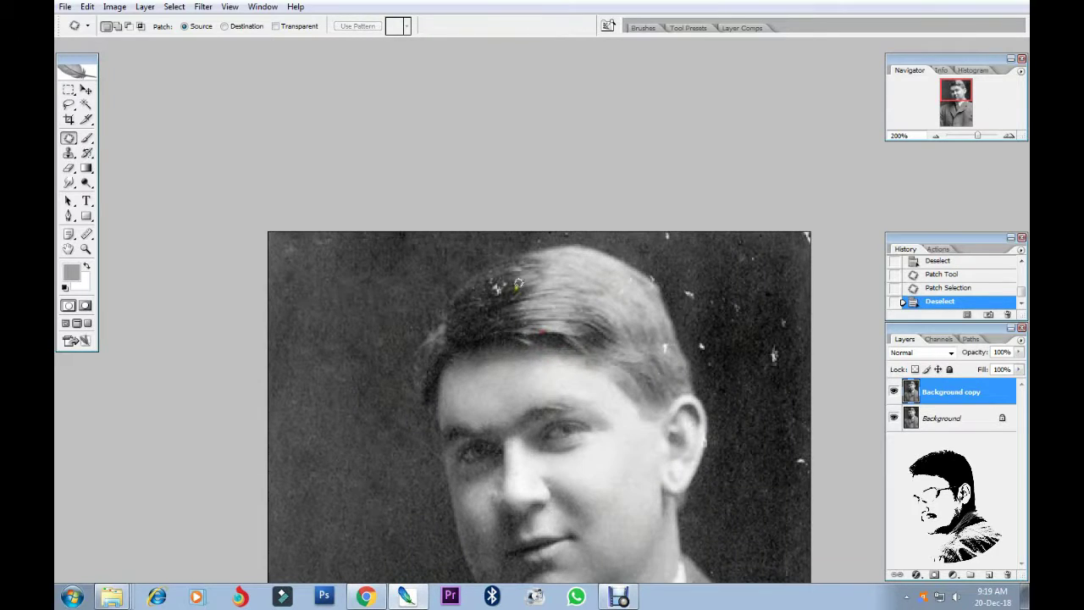
mouse_move(505, 293)
left_mouse_down()
mouse_move(486, 282)
mouse_move(505, 293)
mouse_move(497, 304)
left_mouse_up()
key("ctrl+d")
- Patch the speck in the upper-right background near the top edge
left_click_drag(544, 279, 519, 298)
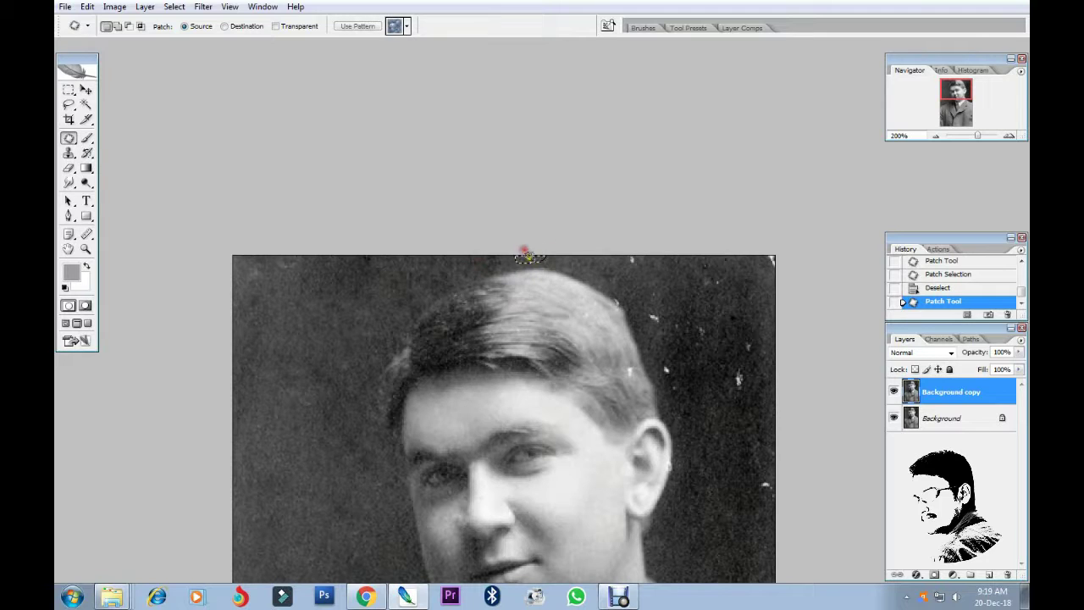
mouse_move(641, 271)
left_mouse_down()
mouse_move(569, 247)
mouse_move(600, 278)
left_mouse_up()
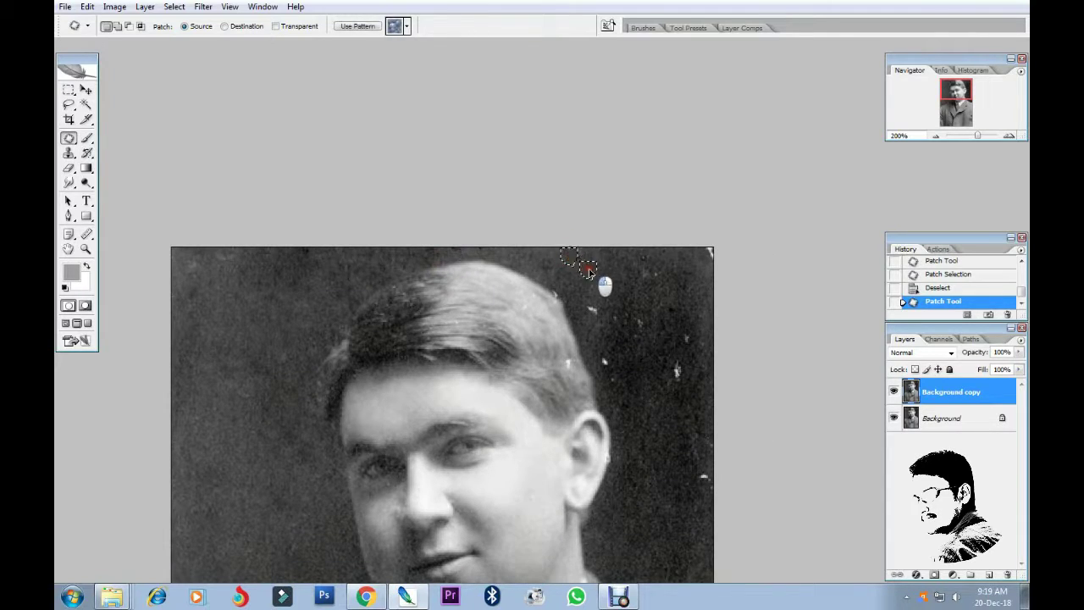
key("ctrl+d")
scroll(588, 269, "down", 1)
scroll(576, 258, "down", 1)
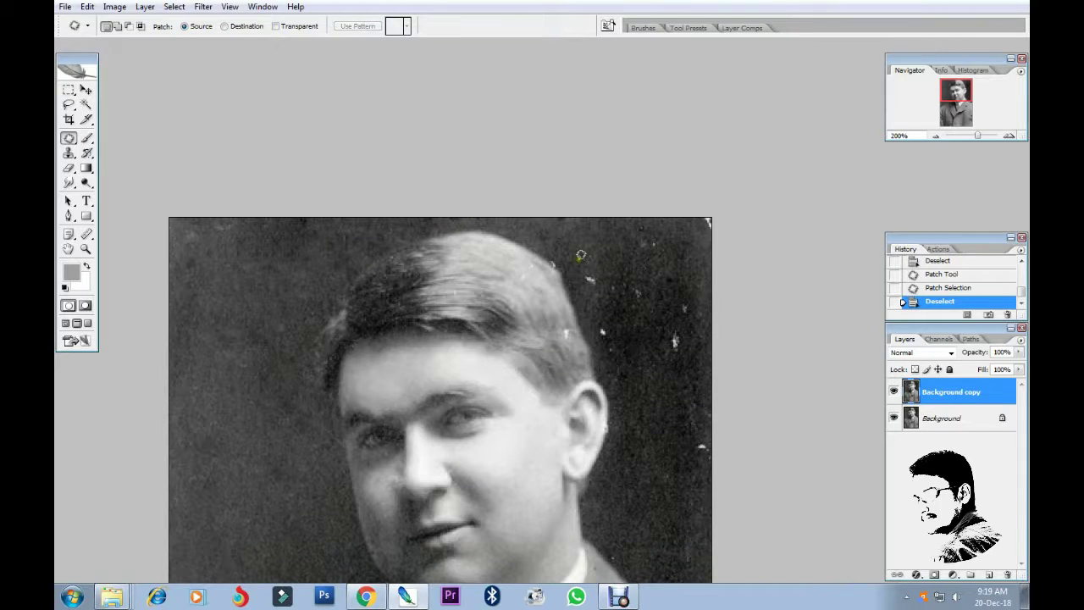
left_click_drag(598, 294, 644, 273)
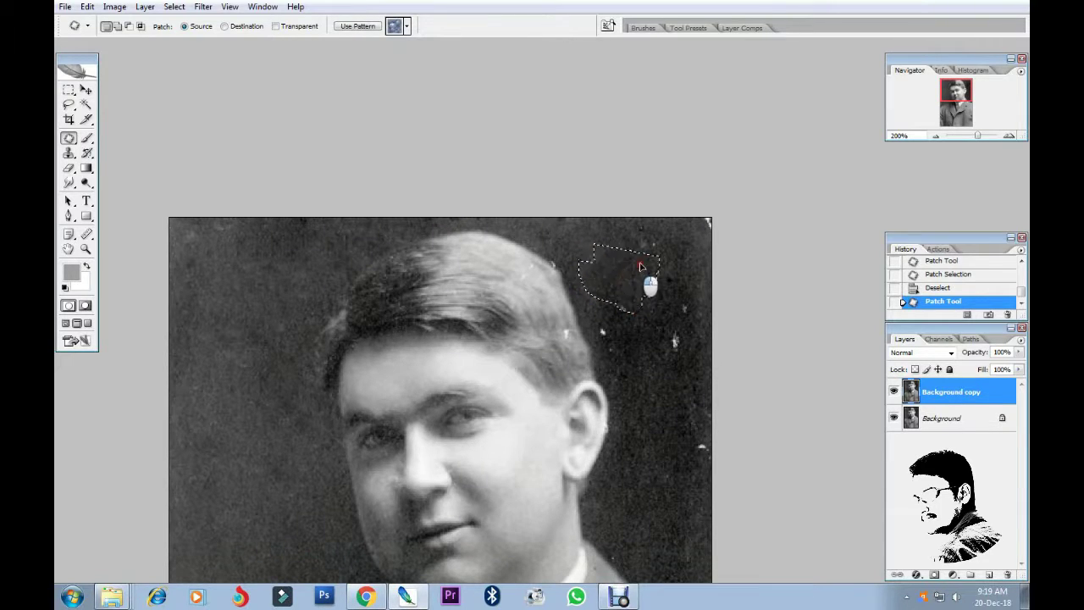
key("ctrl+d")
scroll(551, 283, "down", 1)
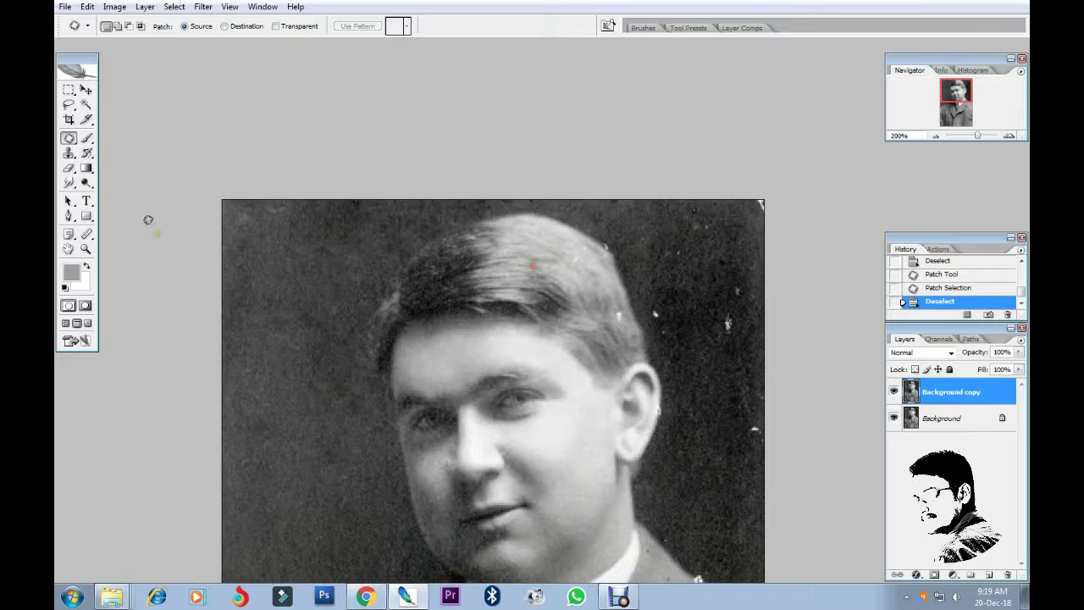
left_click_drag(75, 144, 171, 151)
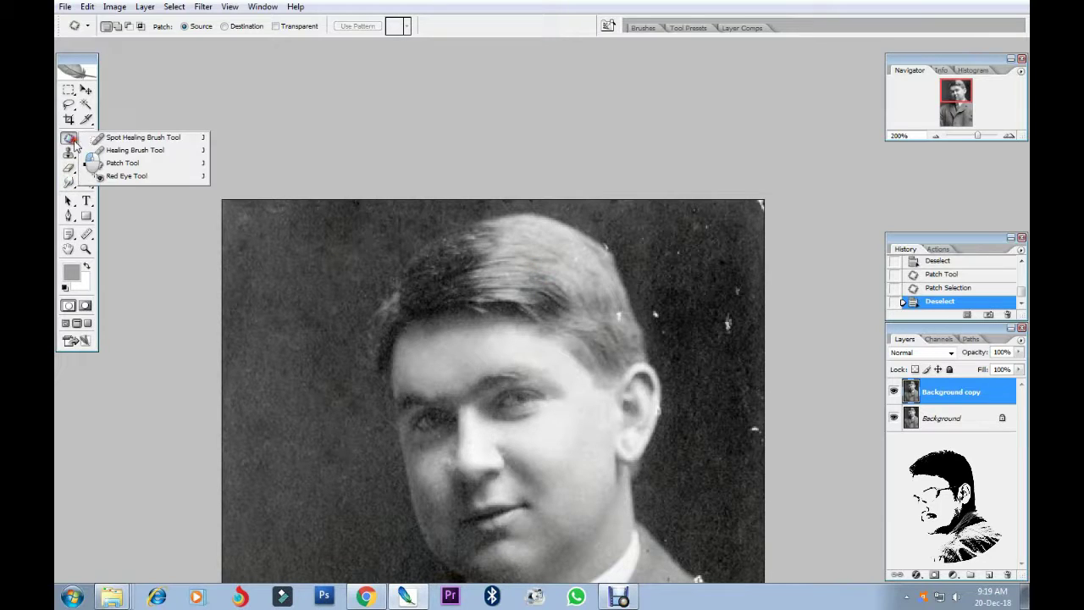
- Select the Healing Brush at 9 px and dismiss the Alt-click source-point warnings
left_click(171, 150)
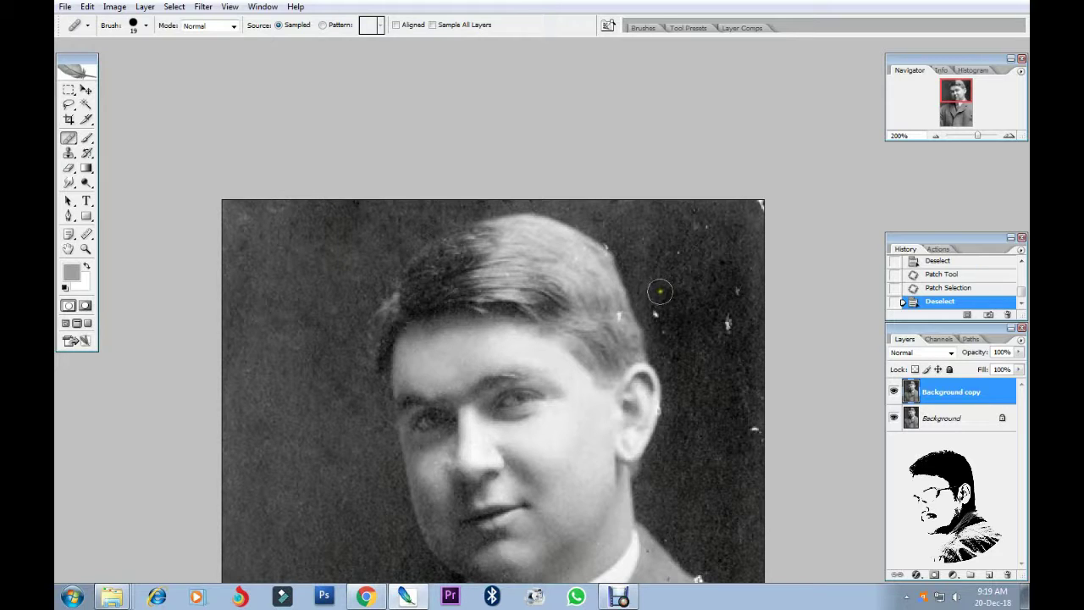
key("bracketleft")
left_click(656, 314)
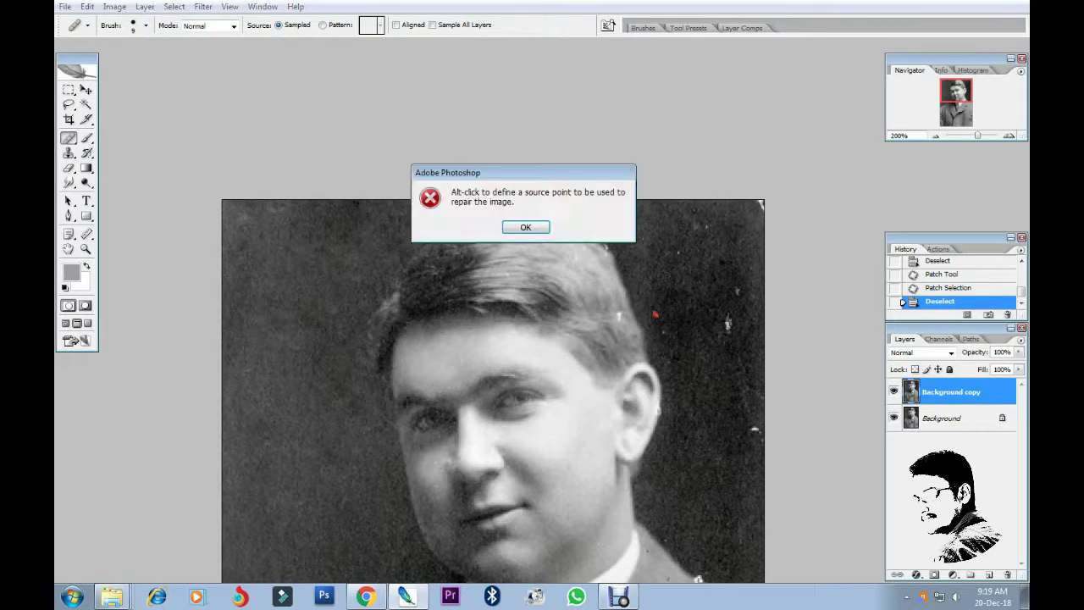
left_click(526, 226)
left_click_drag(71, 144, 153, 155)
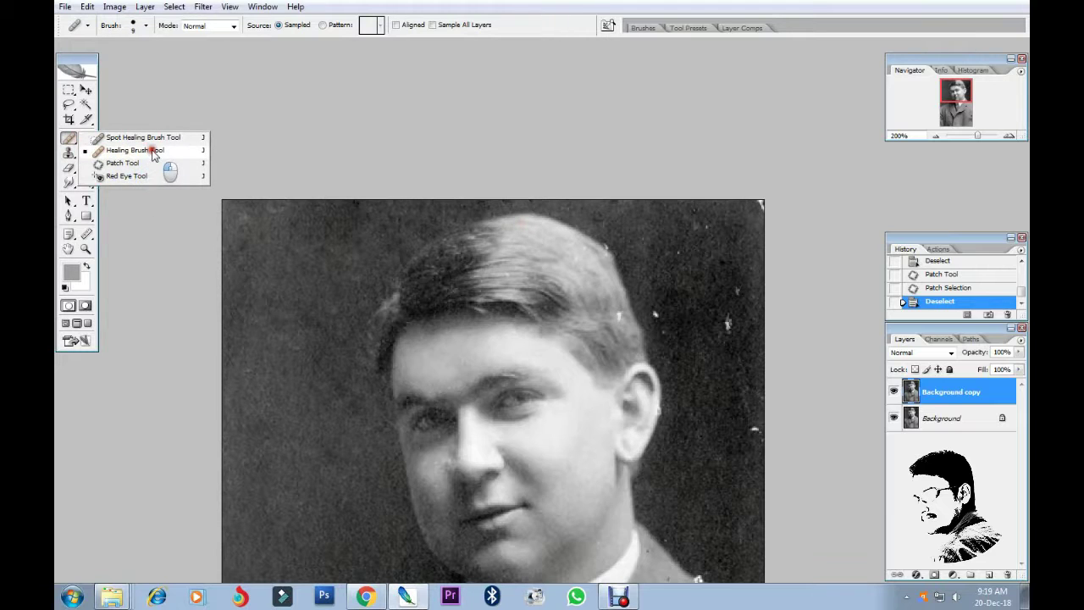
left_click(153, 152)
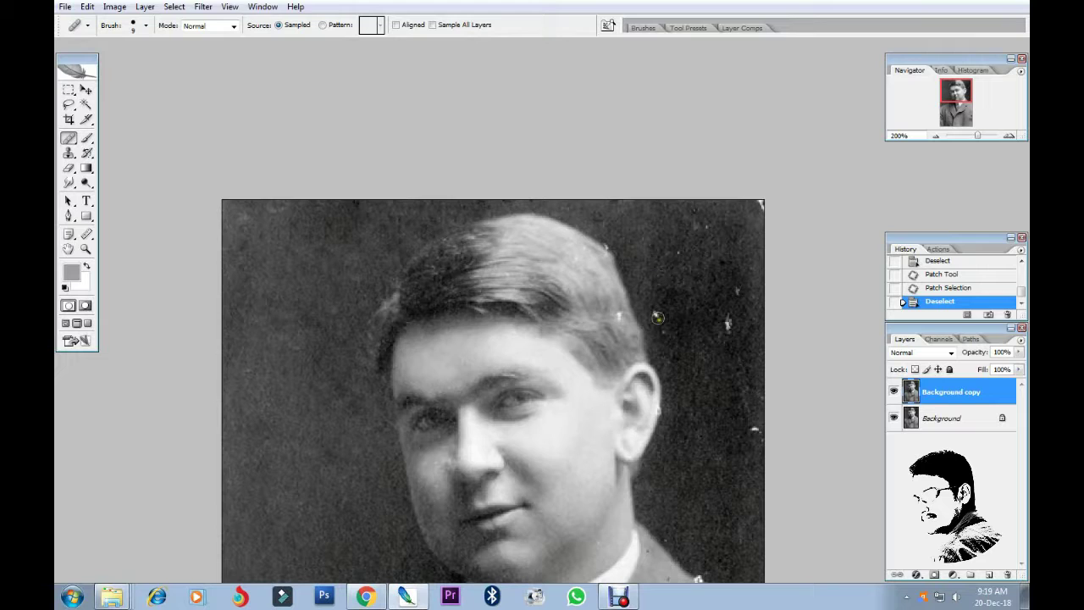
left_click(658, 318)
left_click(525, 228)
- With the Spot Healing Brush, heal the specks on the dark background beside the hair
mouse_move(69, 140)
left_mouse_down()
mouse_move(193, 148)
mouse_move(198, 137)
left_mouse_up()
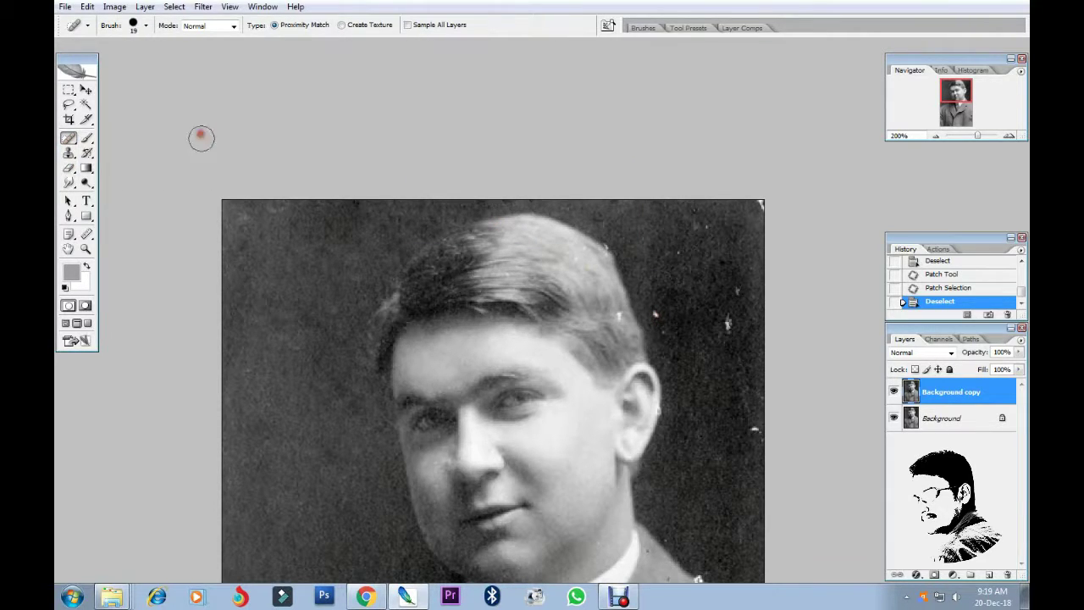
left_click(654, 317)
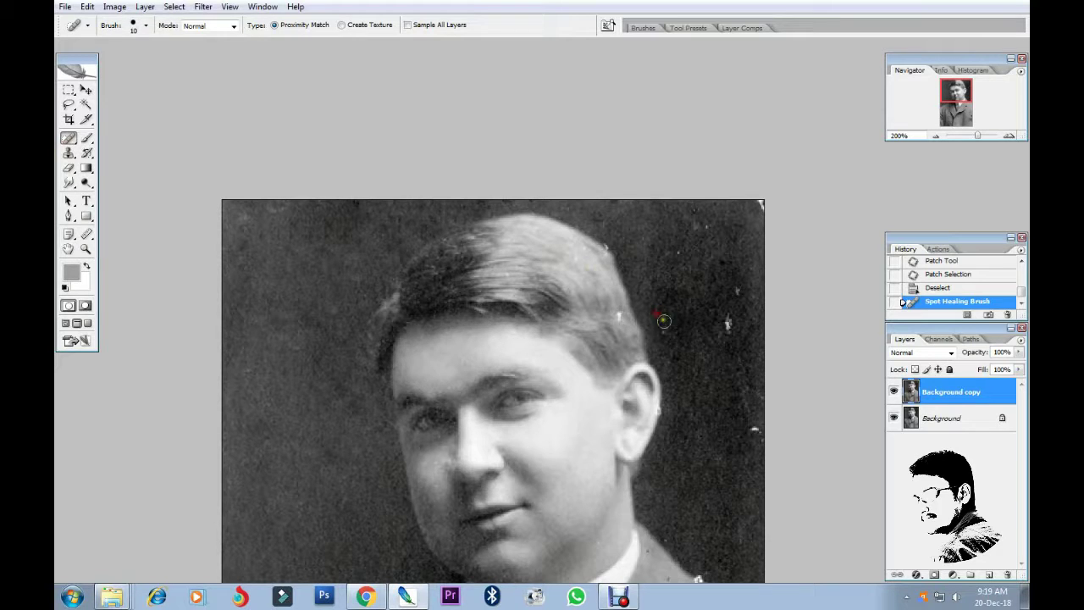
left_click(665, 330)
left_click(725, 320)
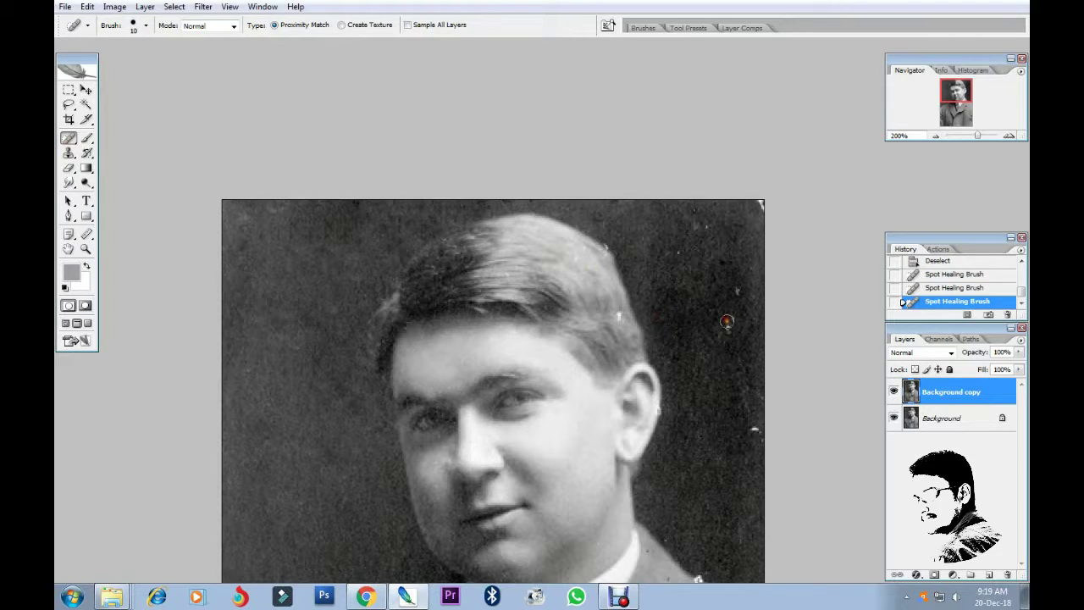
left_click(727, 326)
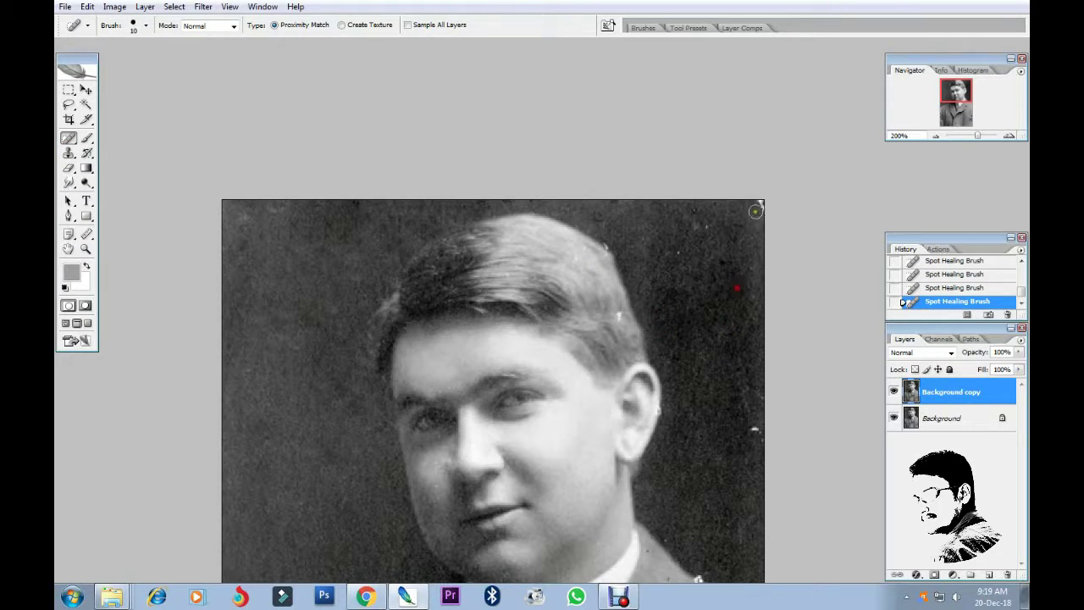
left_click(677, 252)
- Heal the white specks scattered across the front of the coat
left_click_drag(723, 366, 657, 267)
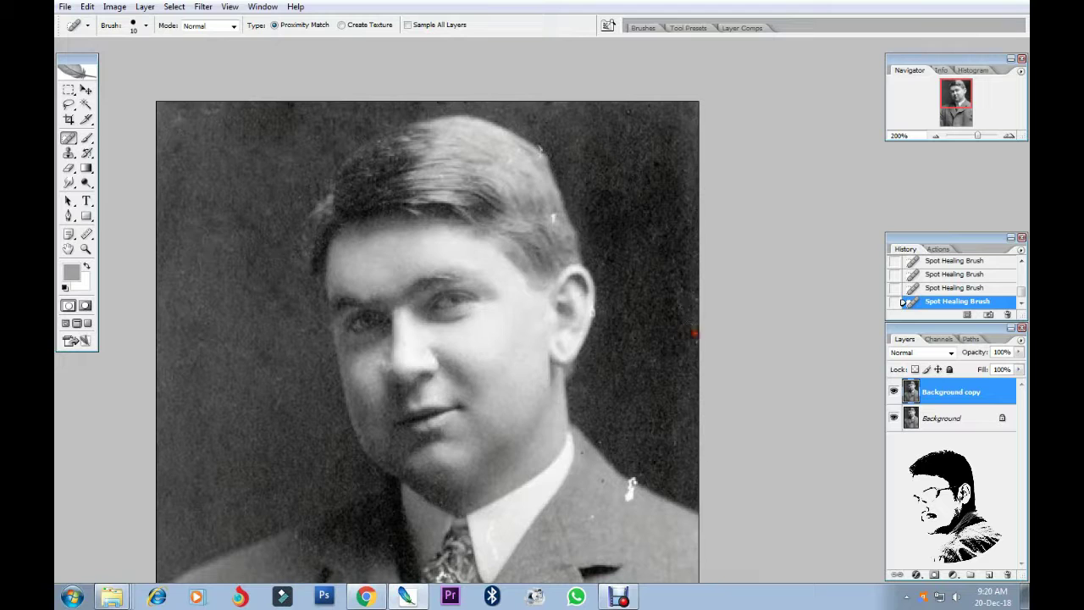
left_click_drag(692, 337, 672, 216)
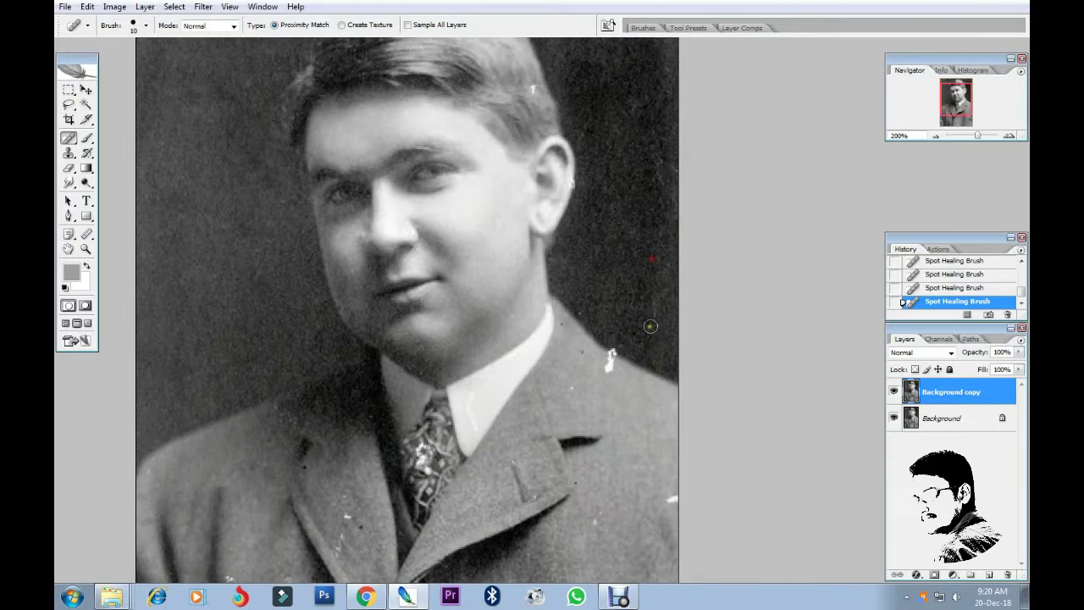
left_click(569, 390)
left_click_drag(563, 324, 536, 214)
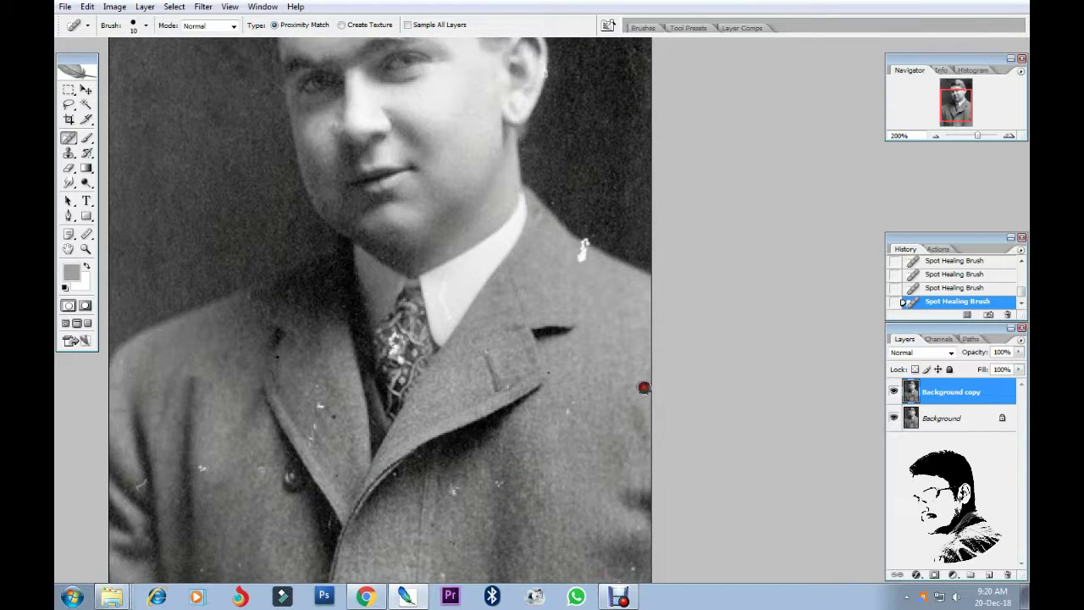
left_click_drag(613, 413, 645, 341)
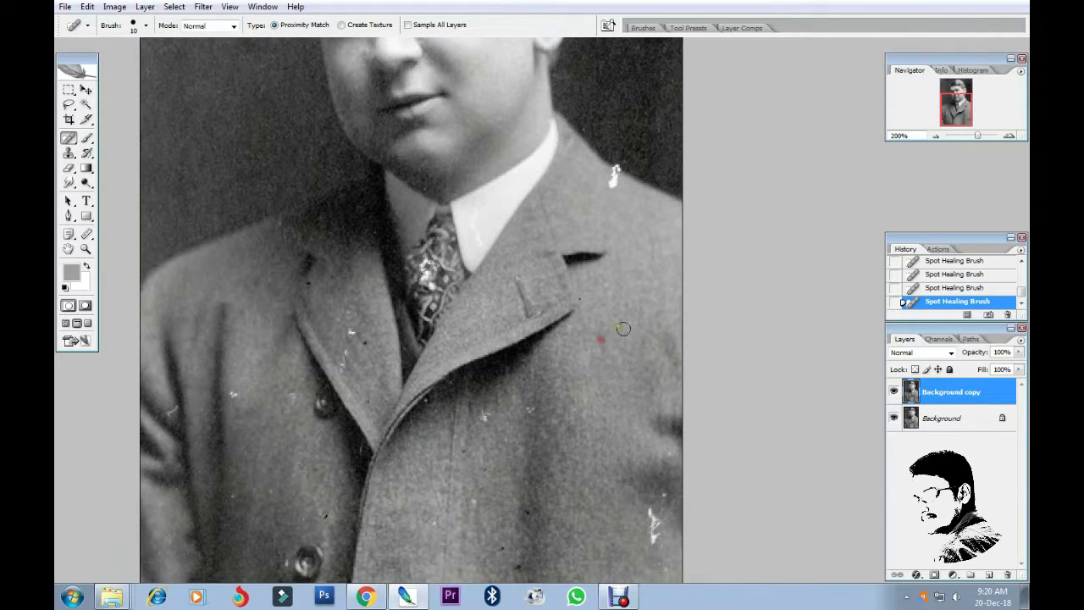
scroll(627, 355, "down", 2)
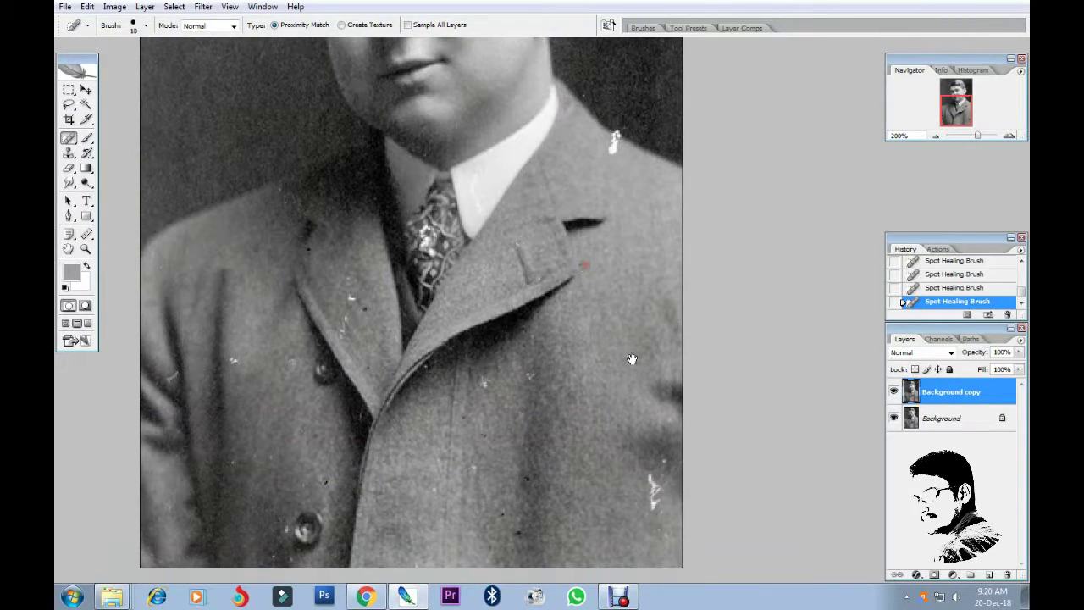
scroll(631, 330, "down", 4)
left_click_drag(645, 337, 657, 379)
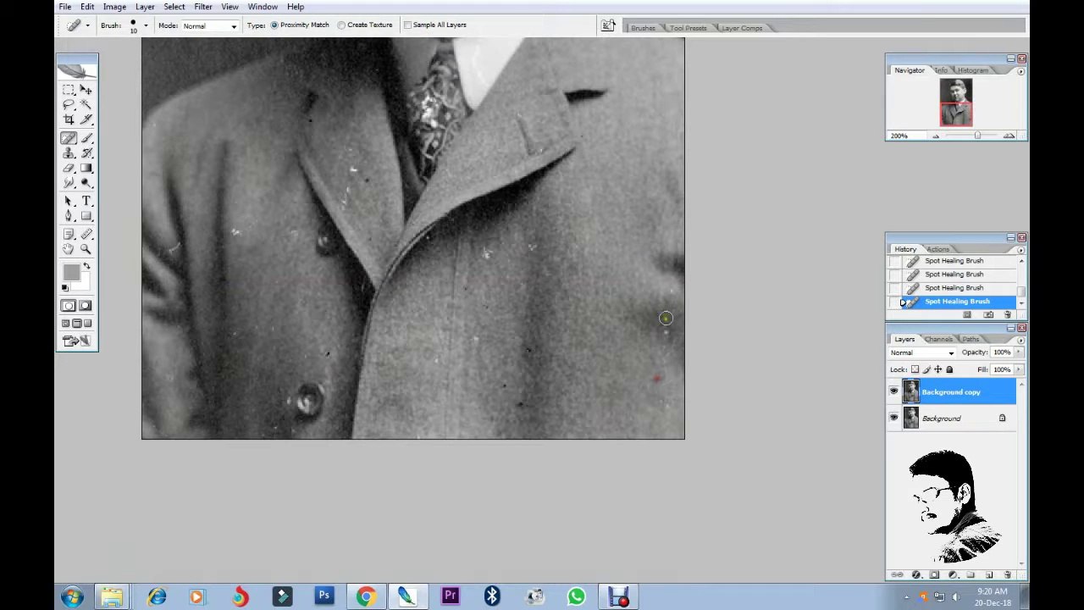
left_click(669, 292)
left_click_drag(598, 294, 660, 315)
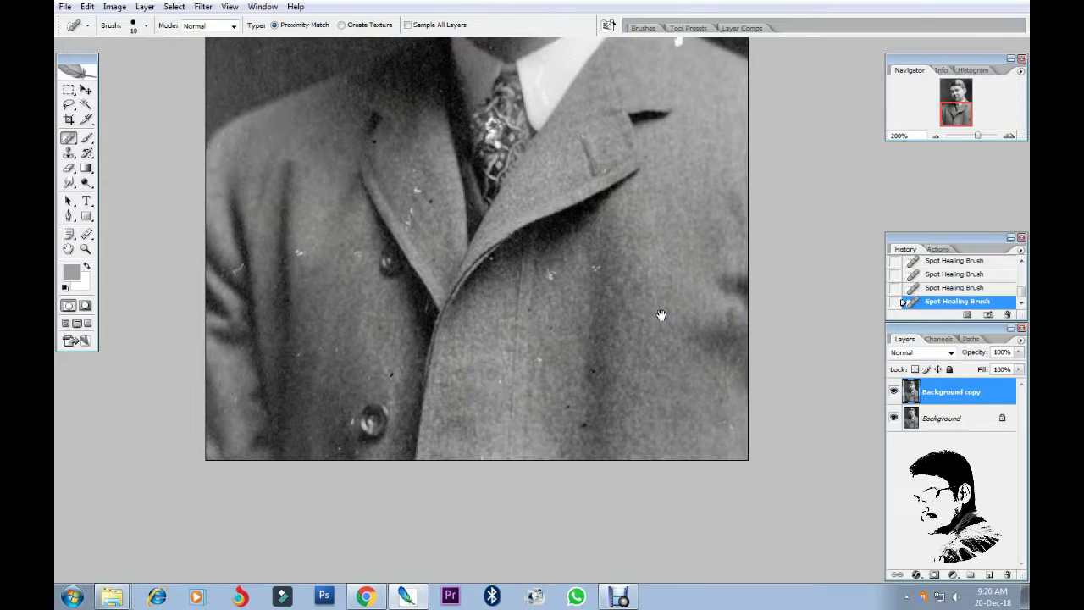
left_click(595, 266)
left_click(550, 275)
left_click_drag(572, 333, 592, 298)
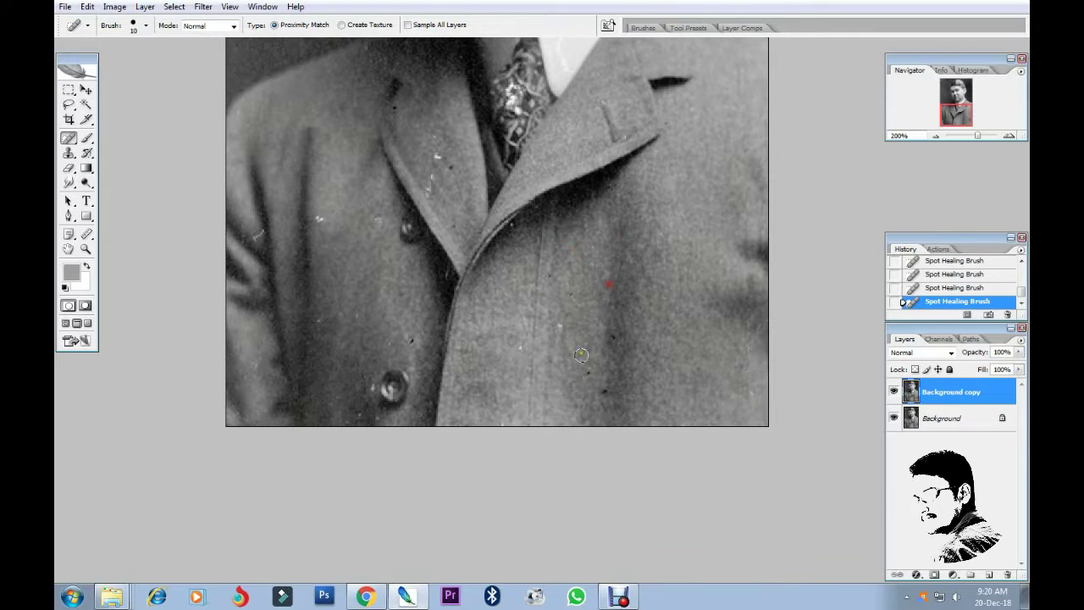
left_click(584, 369)
left_click(615, 342)
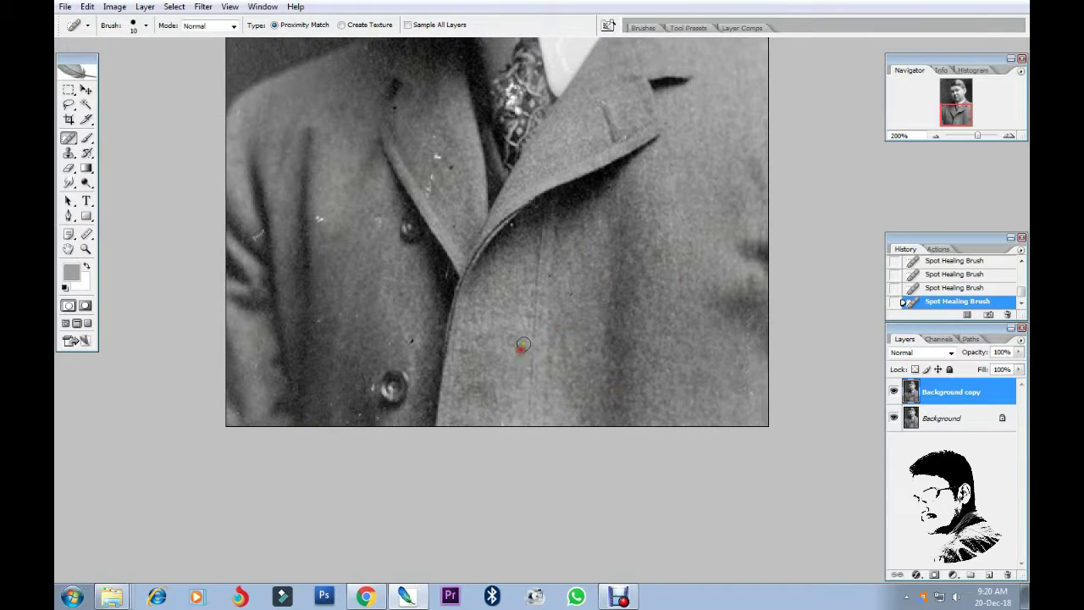
- Heal the specks and scratches on the left lapel, coat's left side and near the buttons
left_click_drag(460, 376, 548, 437)
left_click(516, 421)
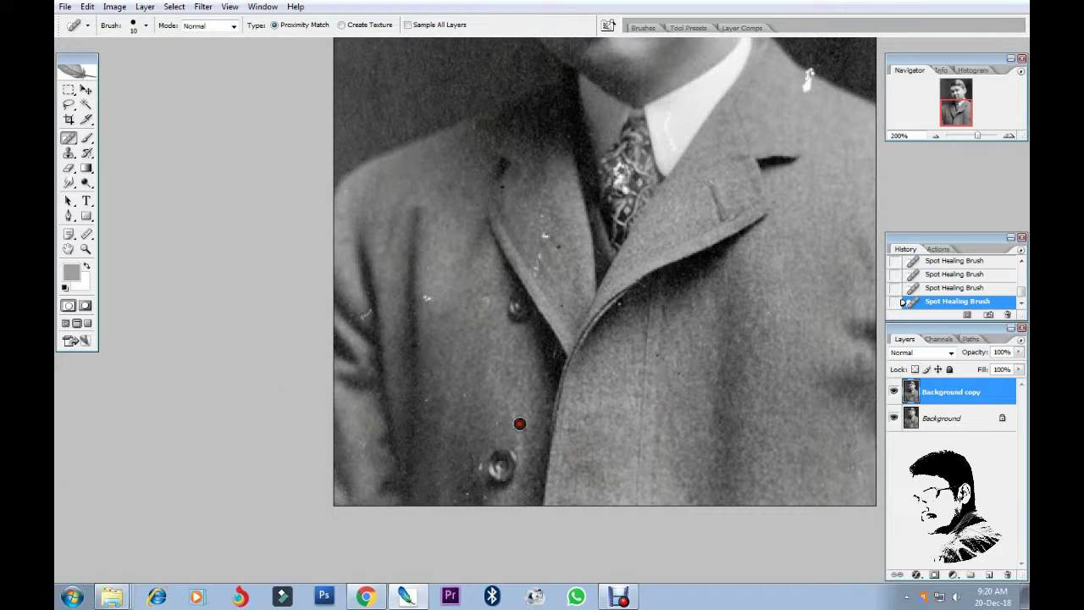
left_click(552, 356)
left_click_drag(553, 312, 581, 371)
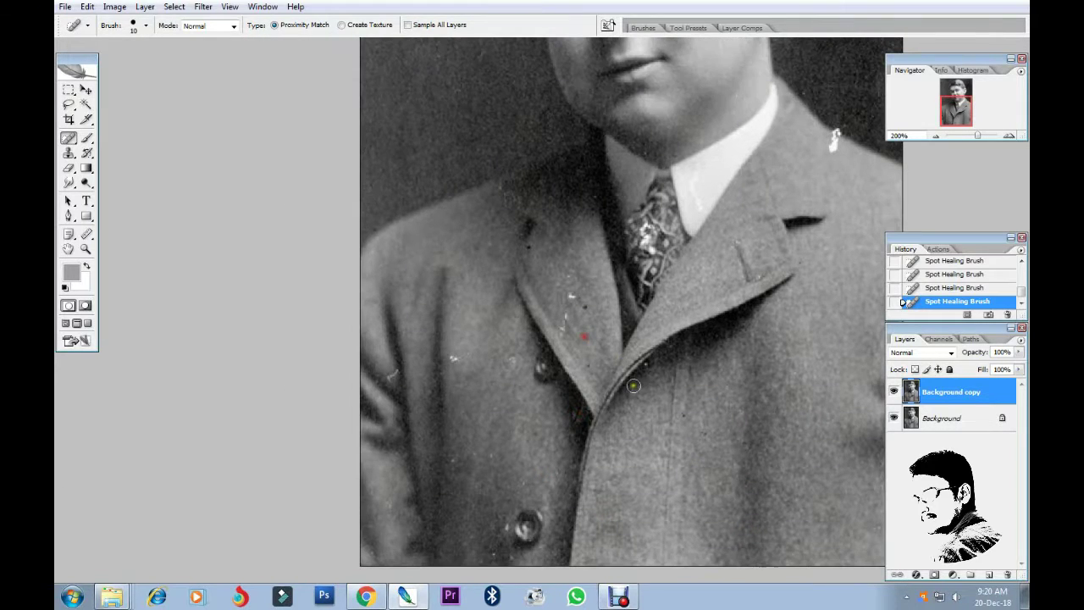
mouse_move(563, 308)
left_mouse_down()
mouse_move(587, 331)
mouse_move(588, 357)
left_mouse_up()
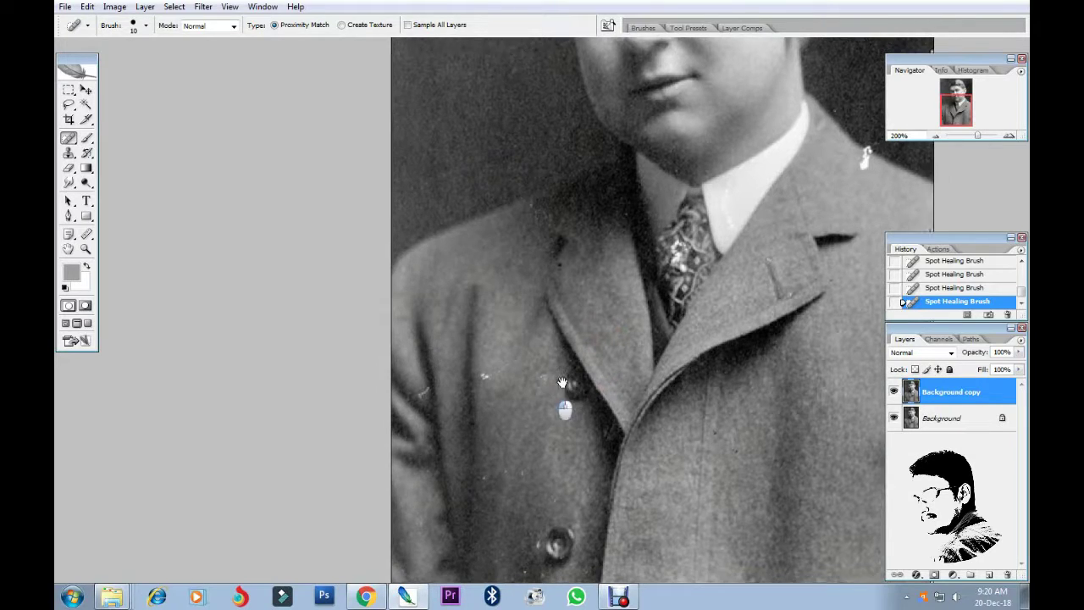
left_click_drag(606, 392, 634, 340)
left_click_drag(501, 332, 519, 321)
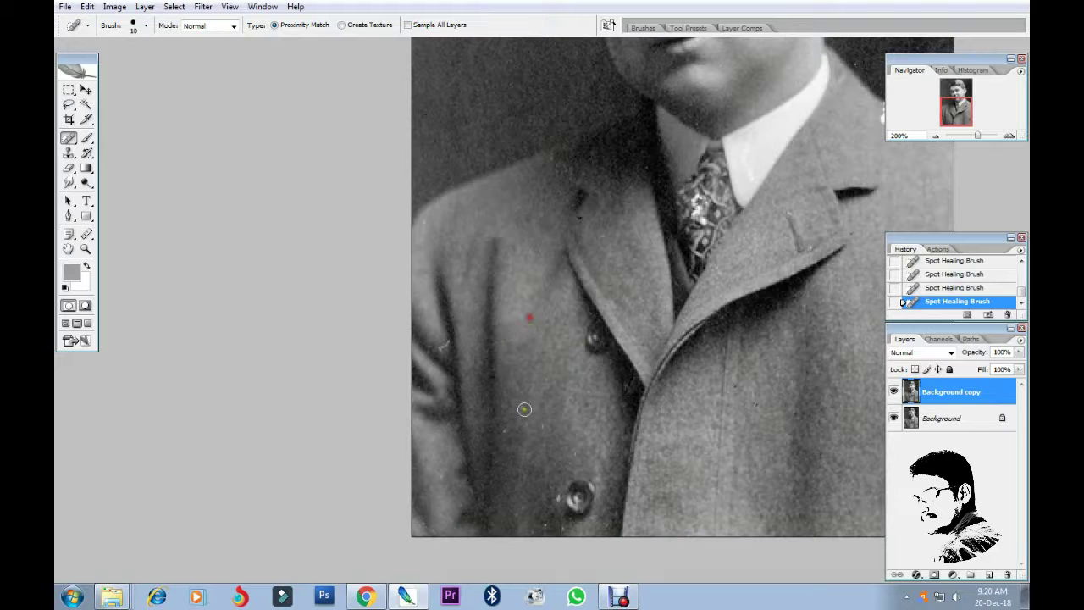
left_click_drag(505, 428, 517, 426)
- Heal the specks by the lower coat button and on the sleeve edge, then return to the head
left_click_drag(571, 484, 552, 352)
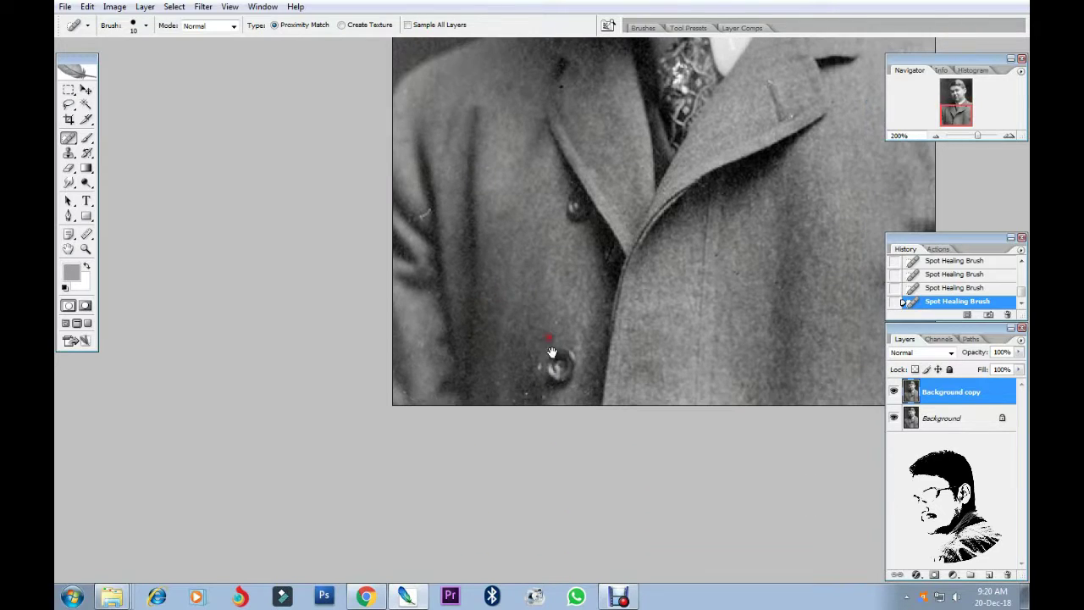
left_click(532, 366)
left_click(535, 363)
left_click_drag(445, 268, 510, 370)
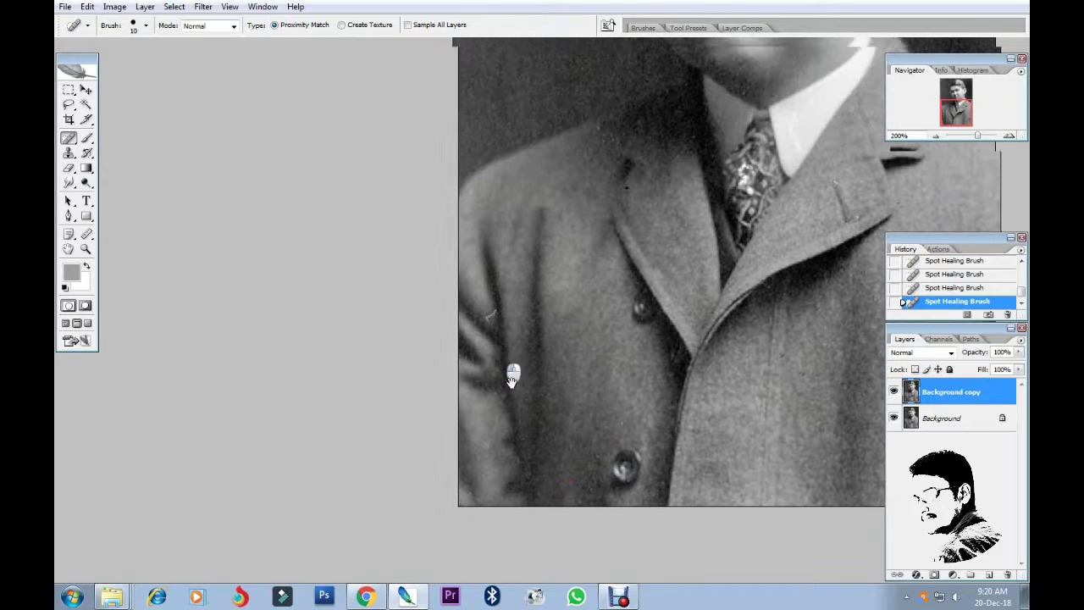
left_click(487, 320)
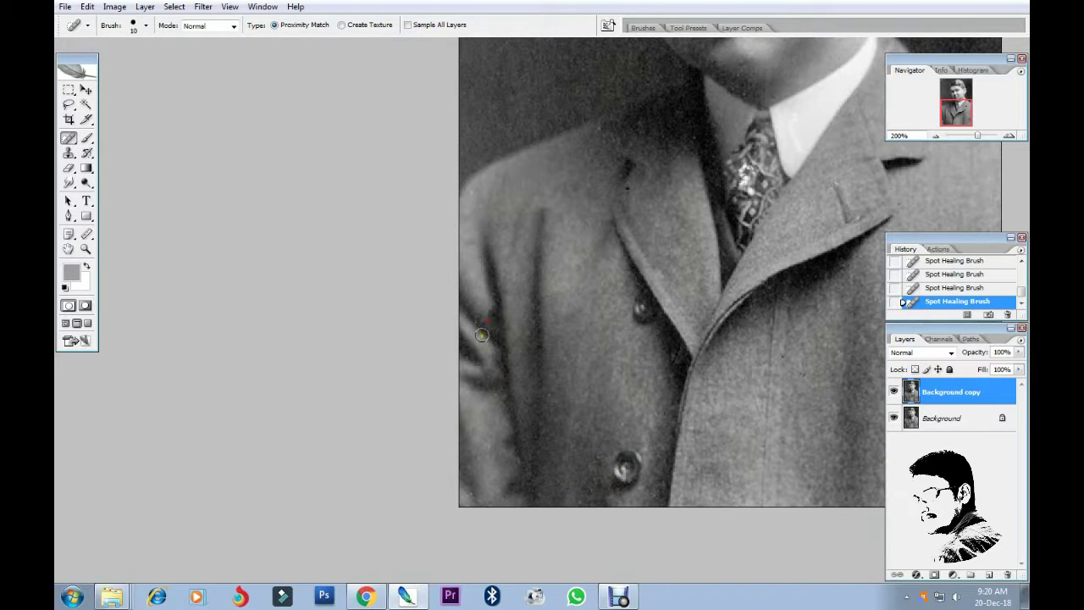
left_click_drag(477, 320, 479, 411)
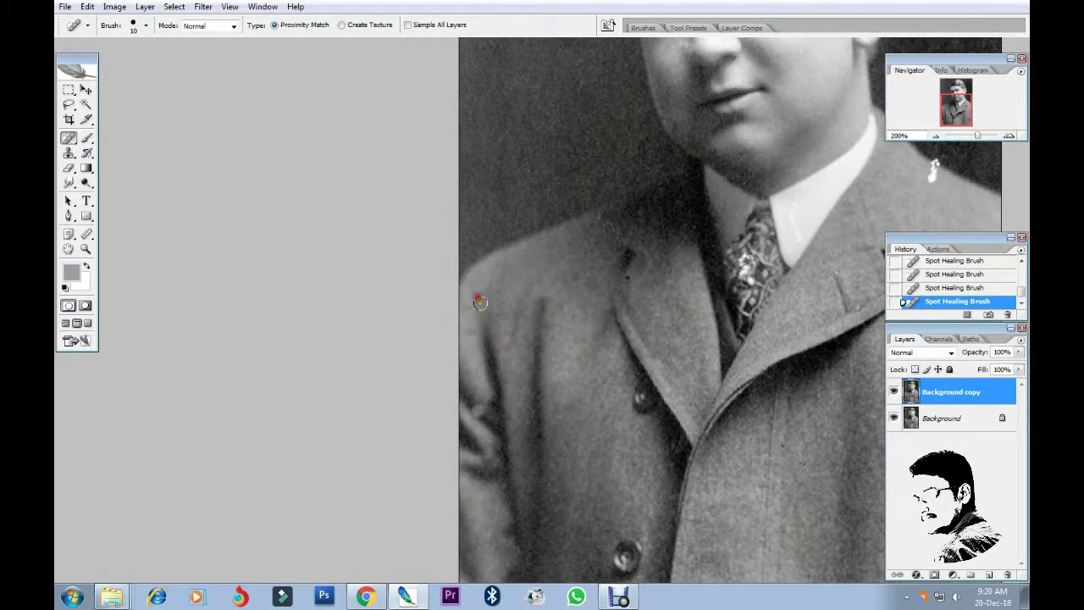
scroll(525, 369, "down", 3)
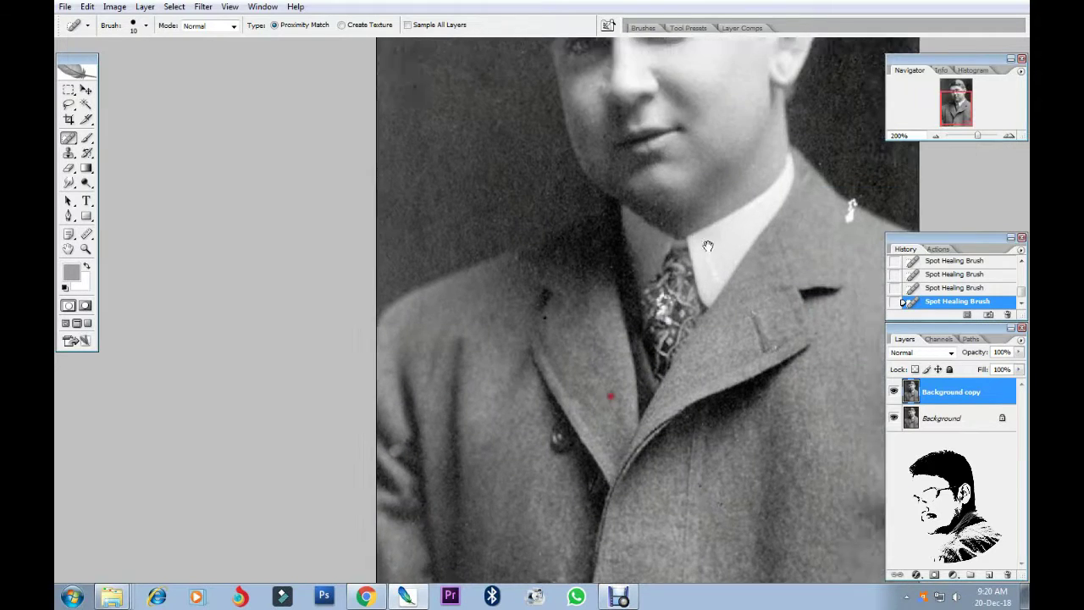
mouse_move(482, 446)
left_mouse_down()
mouse_move(657, 182)
mouse_move(674, 259)
left_mouse_up()
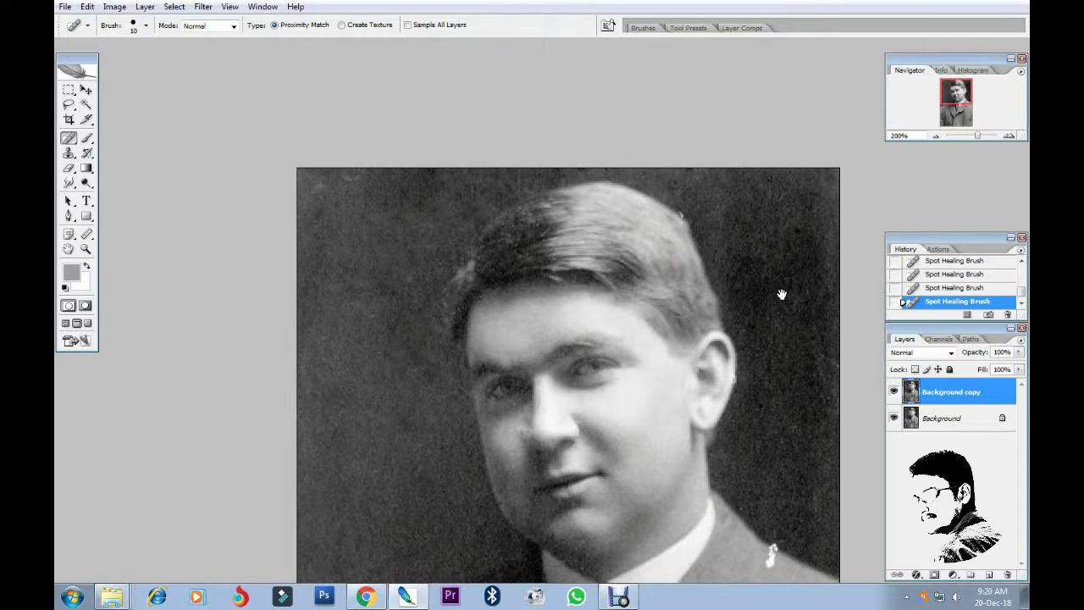
left_click_drag(781, 294, 727, 253)
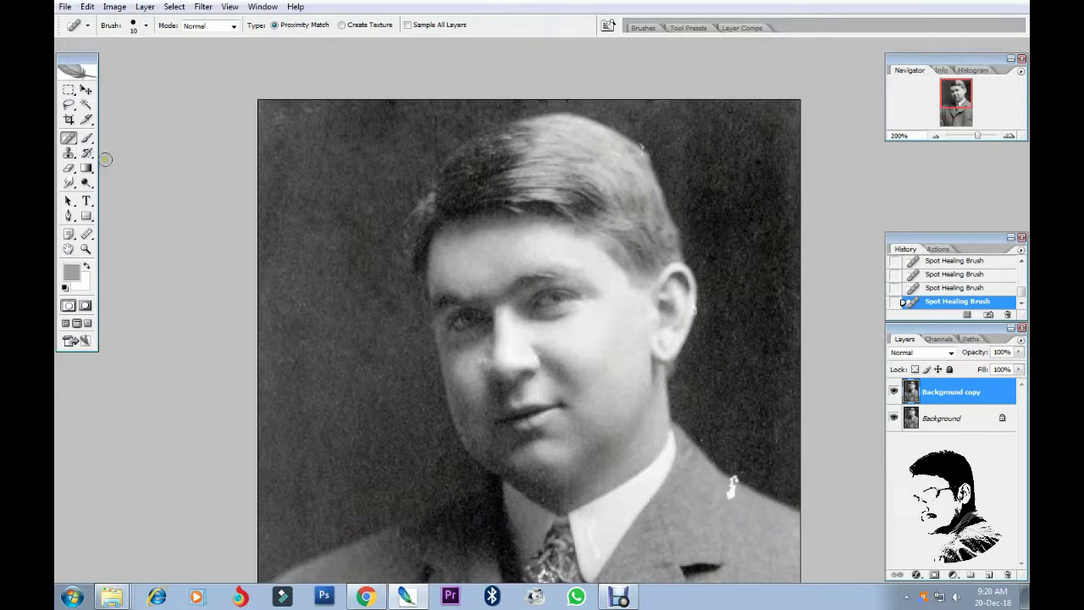
right_click(69, 139)
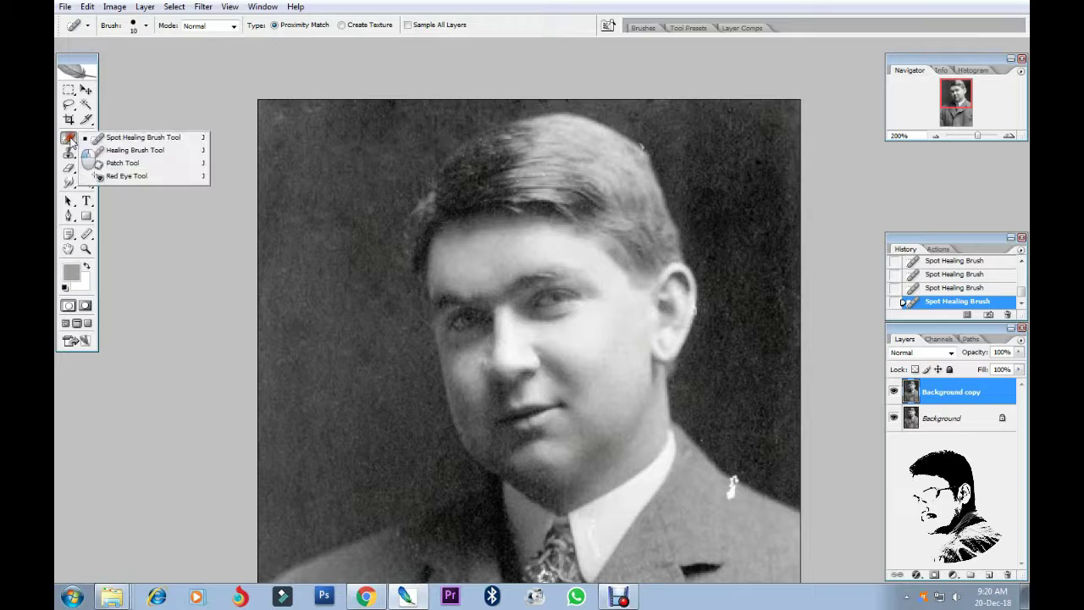
- With the Patch Tool, patch the small spots at the edge of the hair
left_click(119, 163)
mouse_move(727, 489)
left_mouse_down()
mouse_move(680, 389)
mouse_move(708, 406)
left_mouse_up()
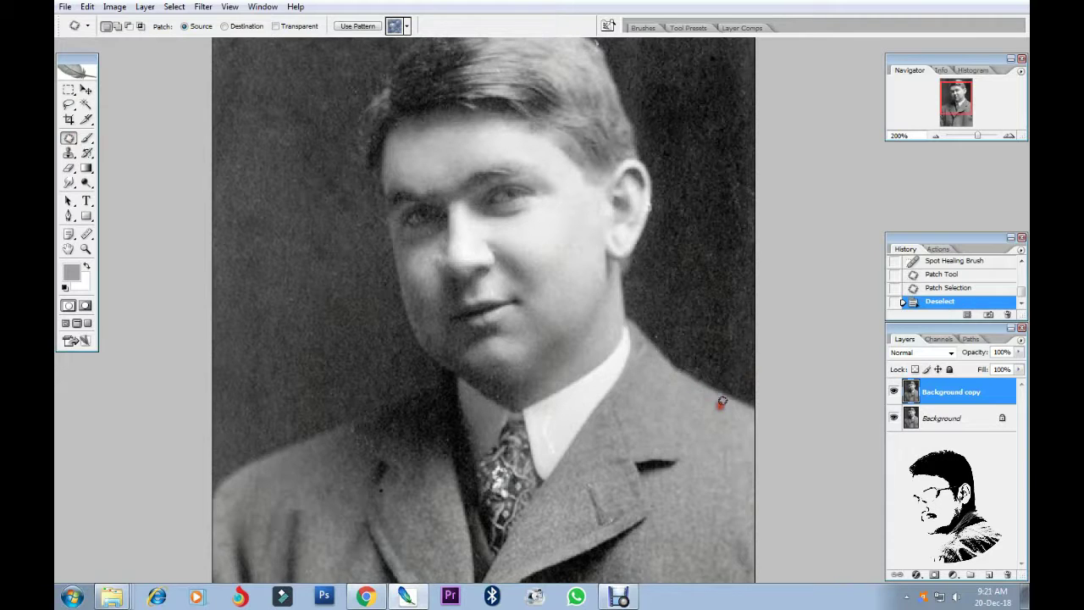
key("ctrl+d")
scroll(719, 403, "up", 5)
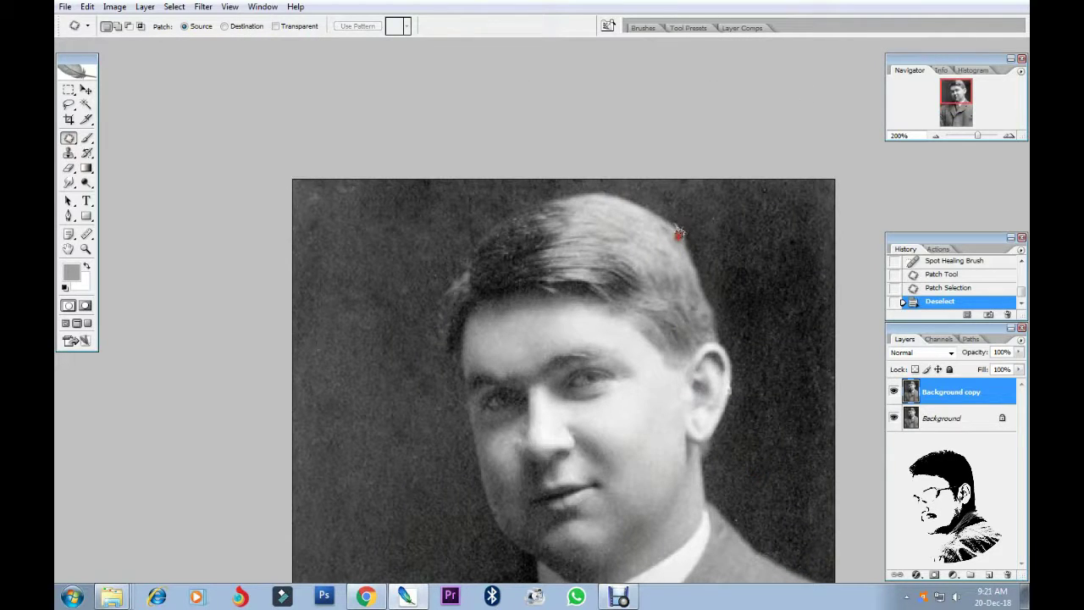
left_click_drag(677, 222, 648, 223)
key("ctrl+d")
- Patch one more small hair spot and zoom out to view the whole photo at 100%
scroll(694, 225, "down", 3)
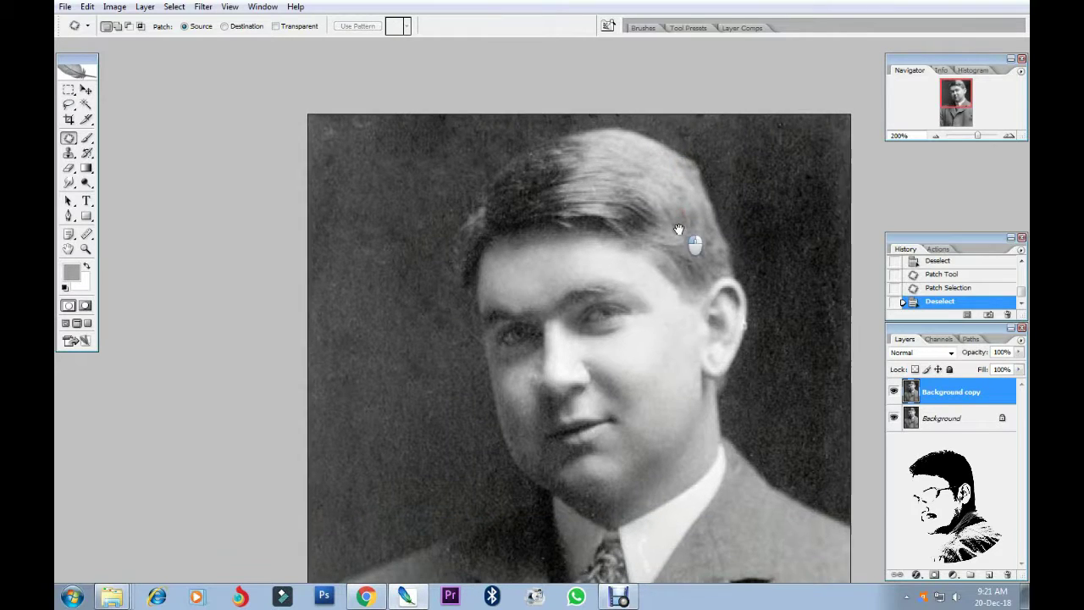
mouse_move(592, 173)
left_mouse_down()
mouse_move(602, 193)
mouse_move(624, 181)
left_mouse_up()
key("ctrl+d")
scroll(650, 168, "down", 3)
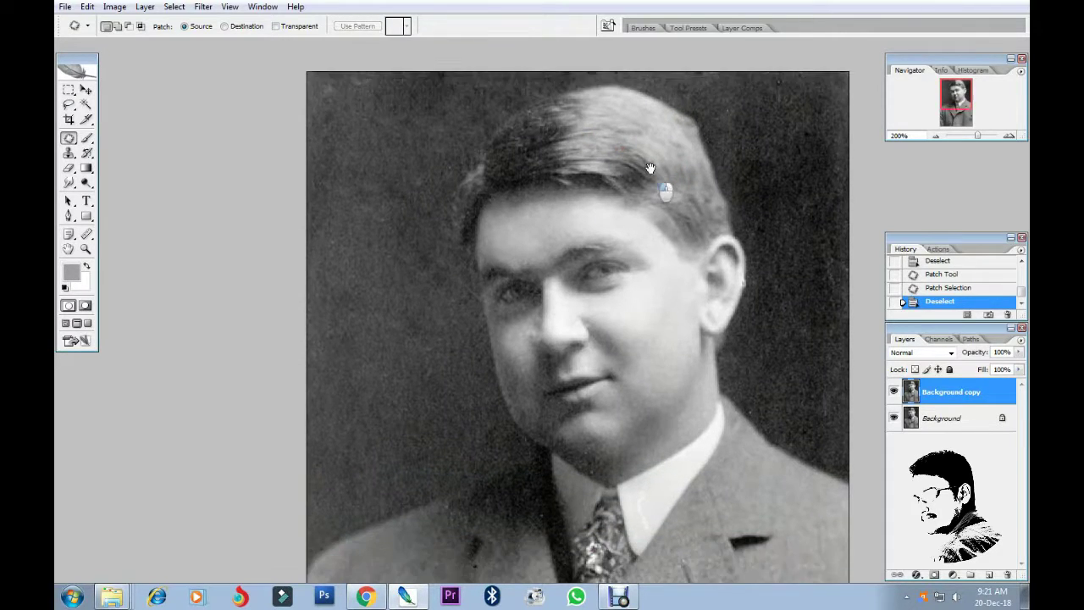
scroll(649, 168, "down", 3)
scroll(650, 168, "down", 10)
scroll(635, 203, "up", 5)
scroll(624, 230, "up", 3)
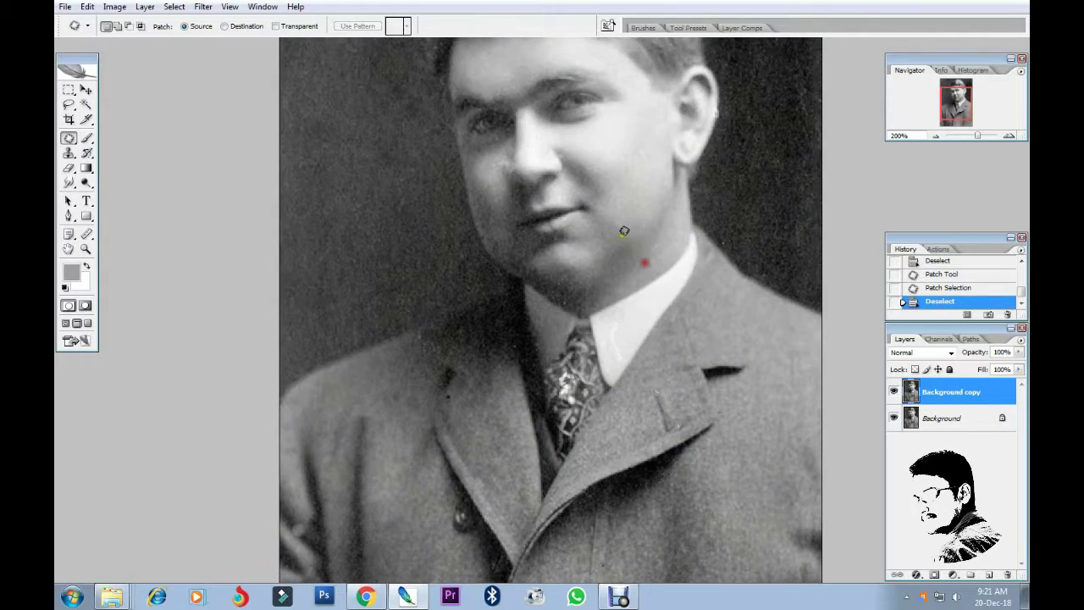
key("ctrl+minus")
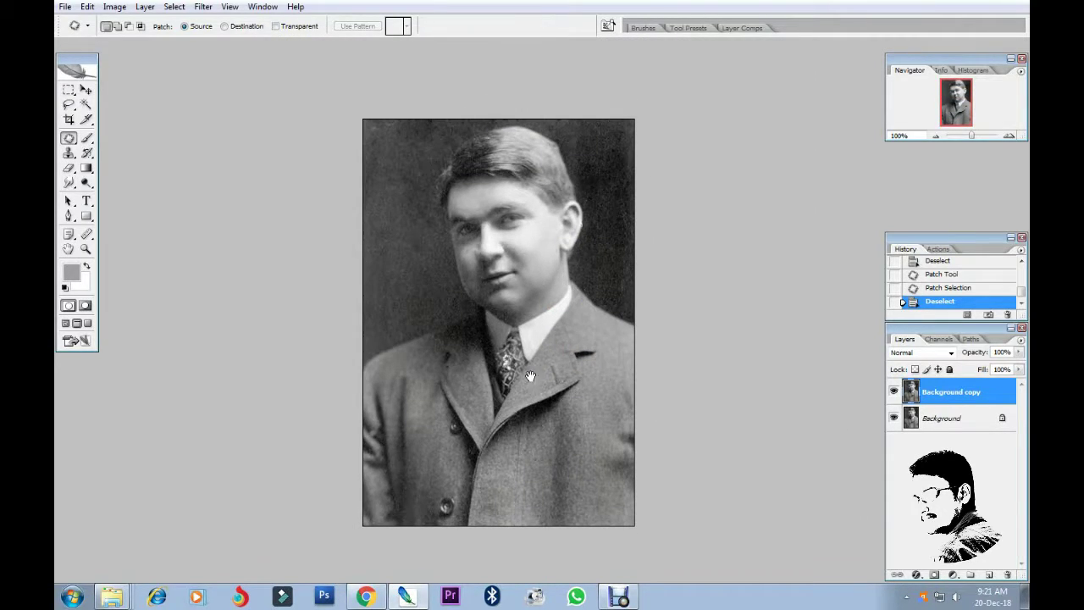
left_click_drag(530, 376, 647, 392)
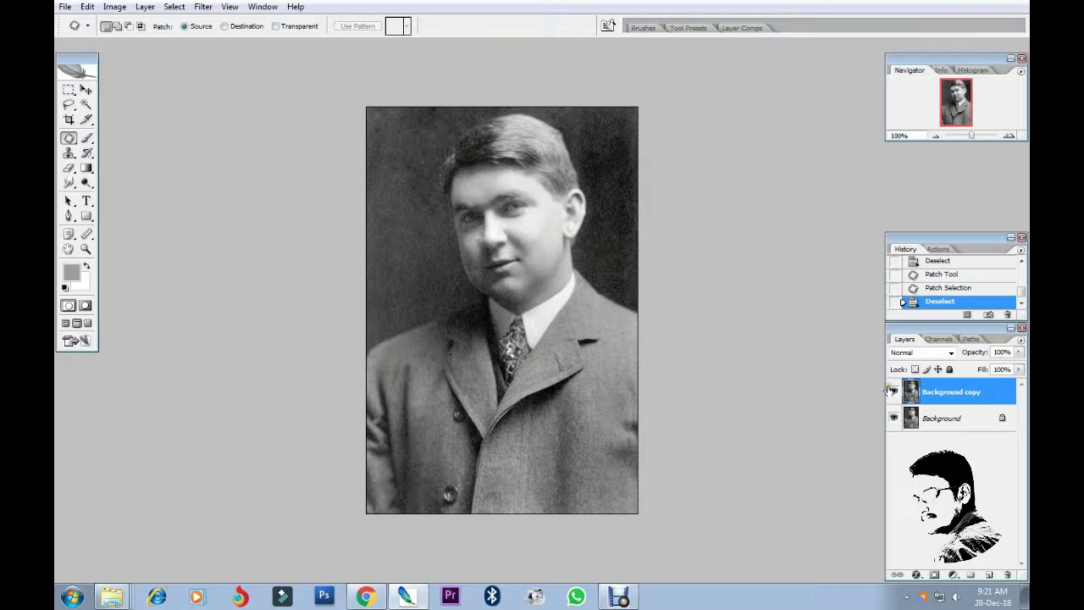
left_click(892, 392)
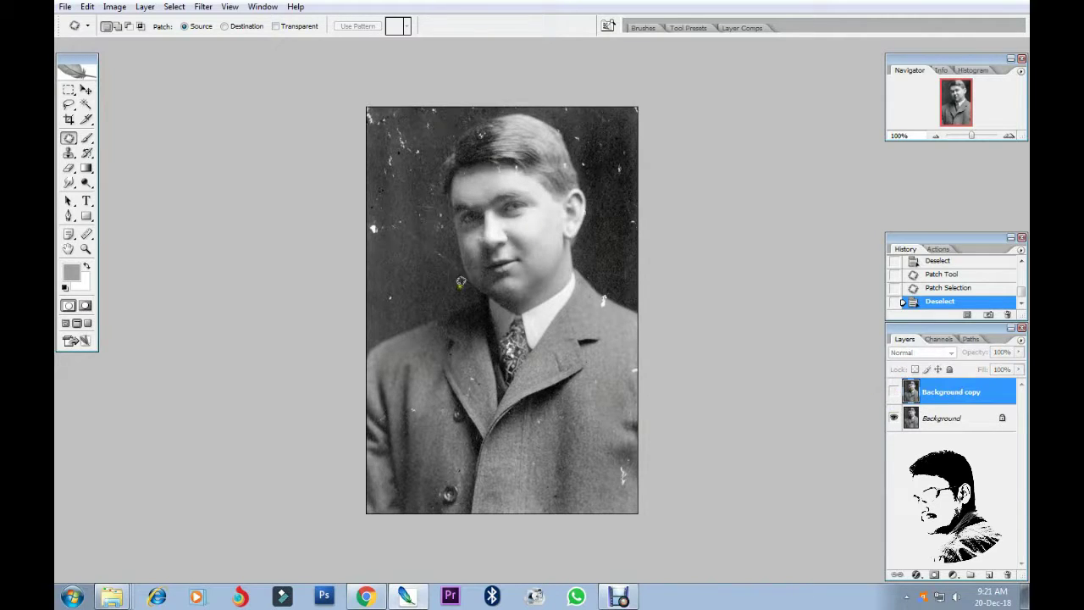
left_click(893, 393)
left_click(892, 393)
left_click(892, 392)
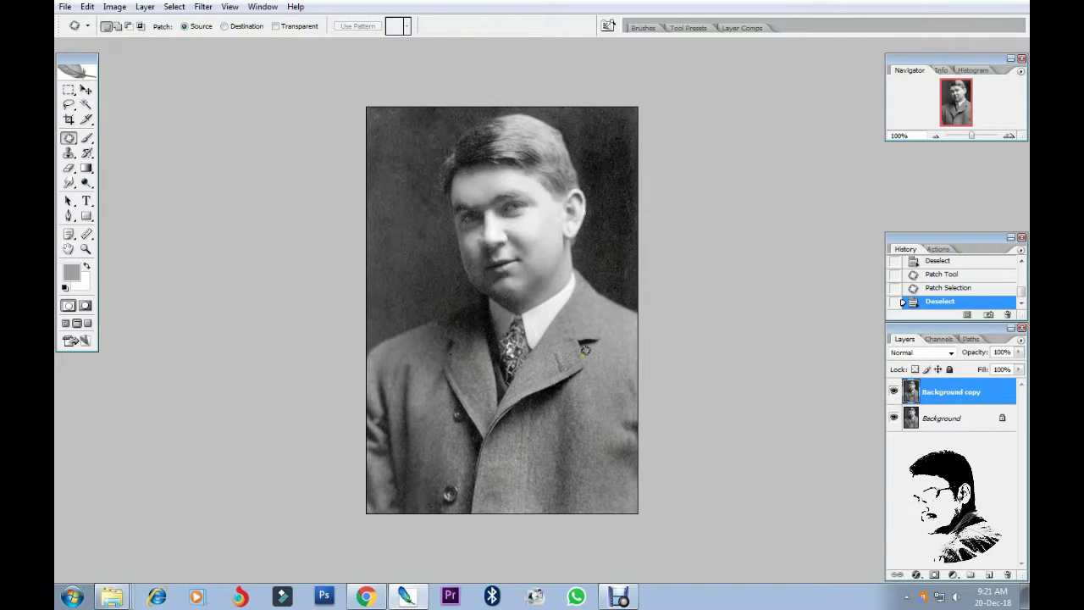
mouse_move(584, 350)
left_mouse_down()
mouse_move(555, 370)
mouse_move(547, 354)
left_mouse_up()
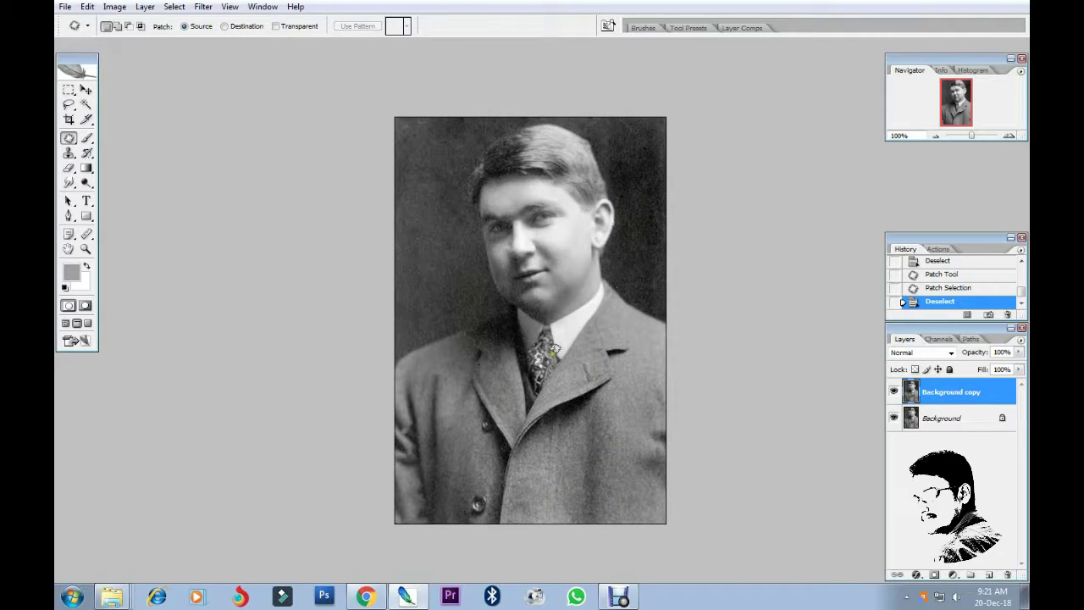
left_click(893, 392)
left_click(894, 392)
left_click_drag(627, 362, 562, 352)
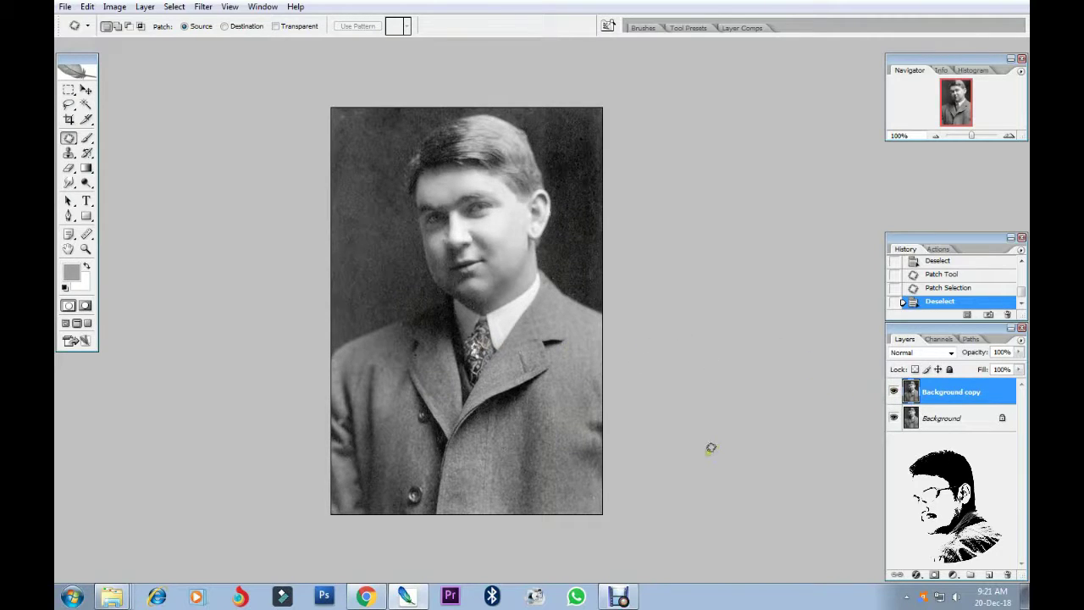
- View the restored portrait full screen with panels hidden, zooming in and back out
key("f")
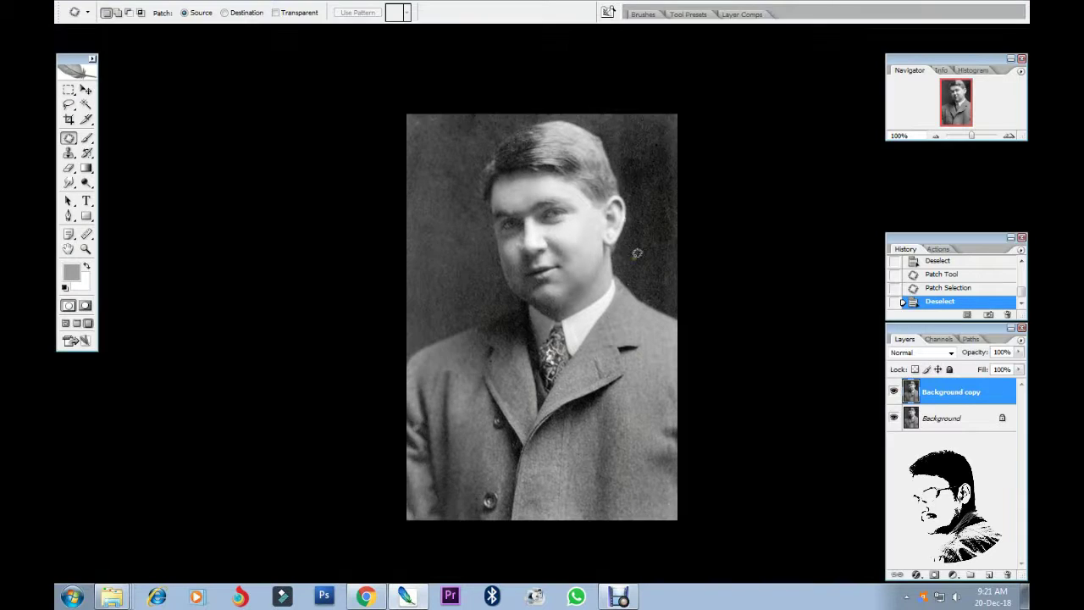
key("f")
key("f")
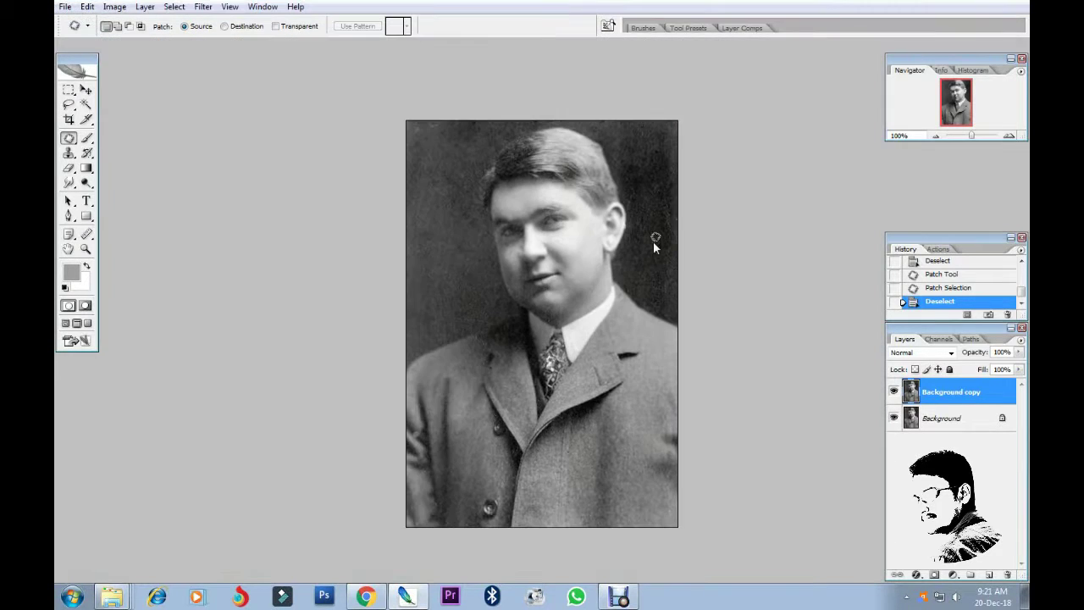
key("Tab")
key("f")
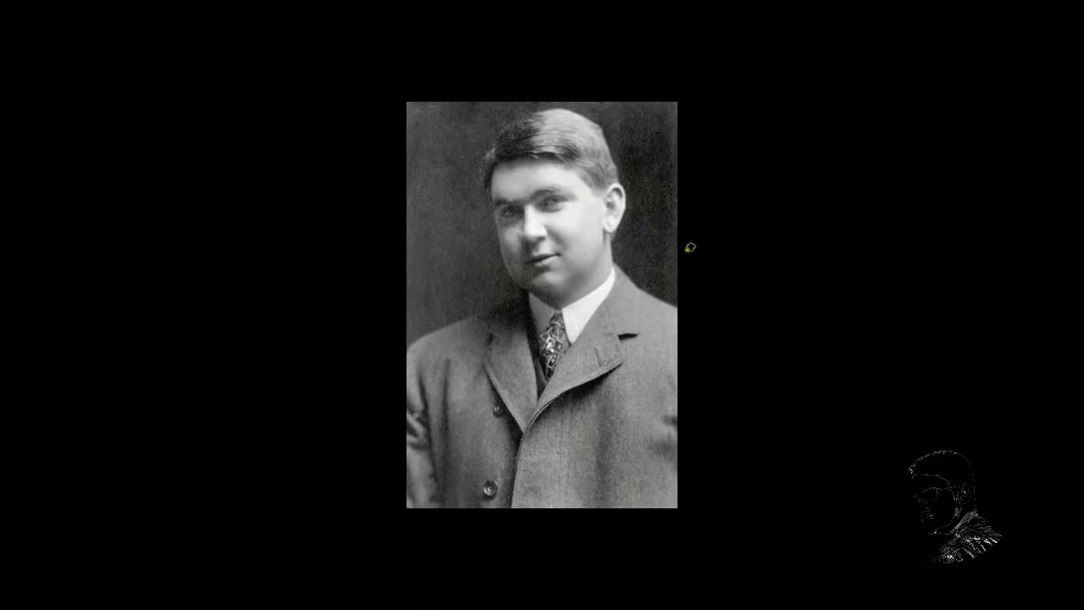
key("ctrl+plus")
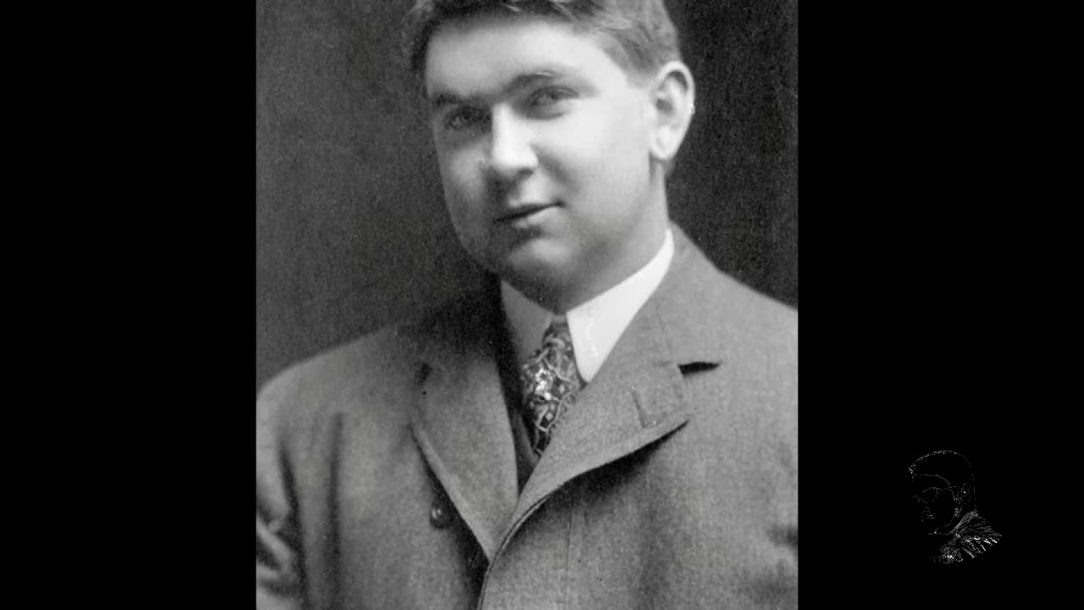
key("ctrl+minus")
scroll(679, 271, "down", 1)
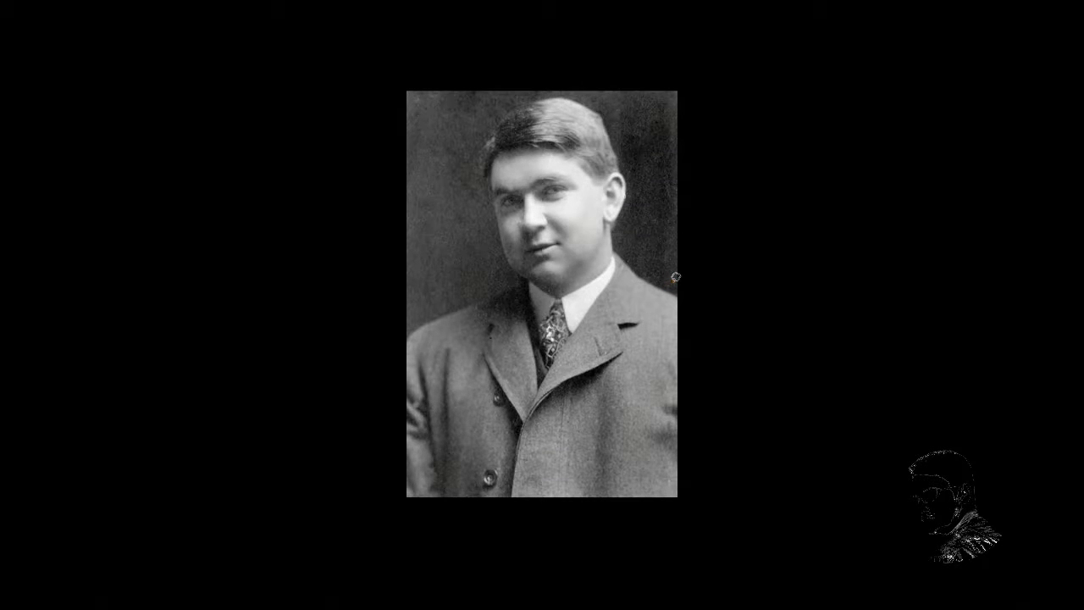
- Return to the standard windowed view with panels, centring the document at 66.7% zoom
key("f")
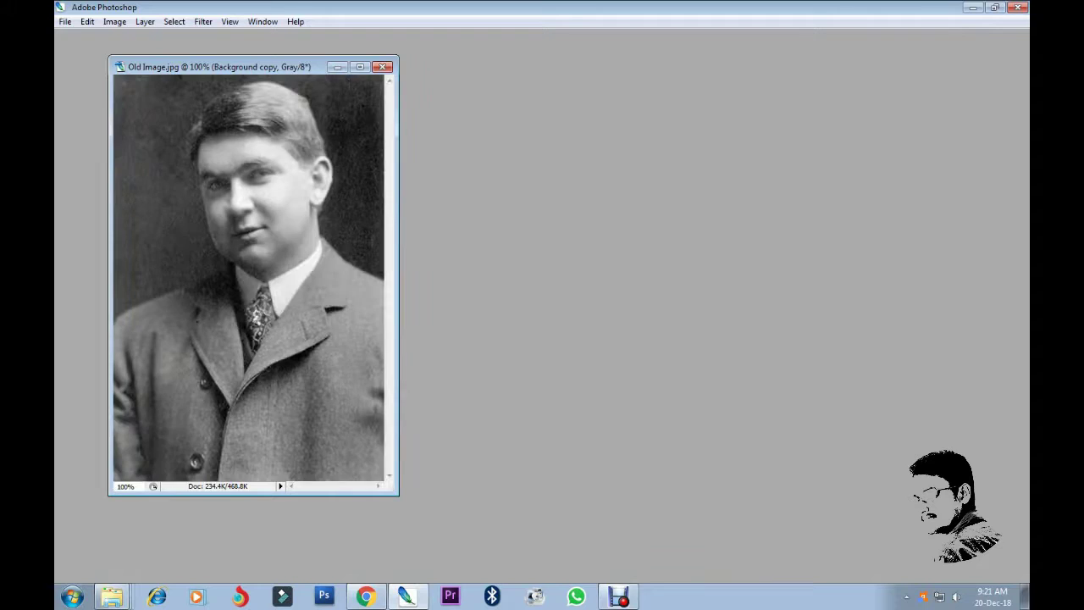
key("f")
key("Tab")
key("f")
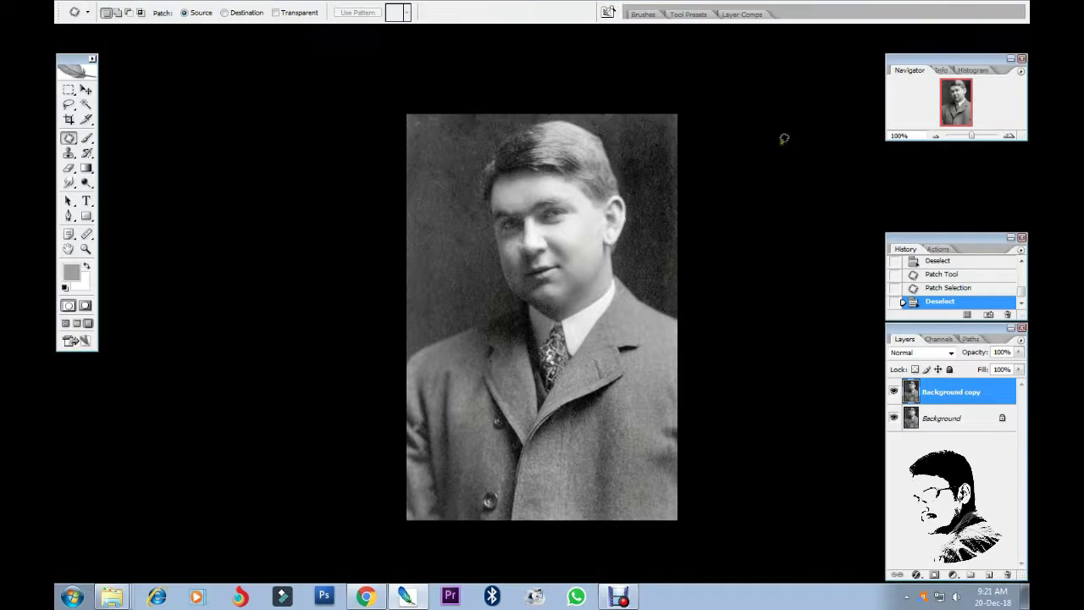
key("f")
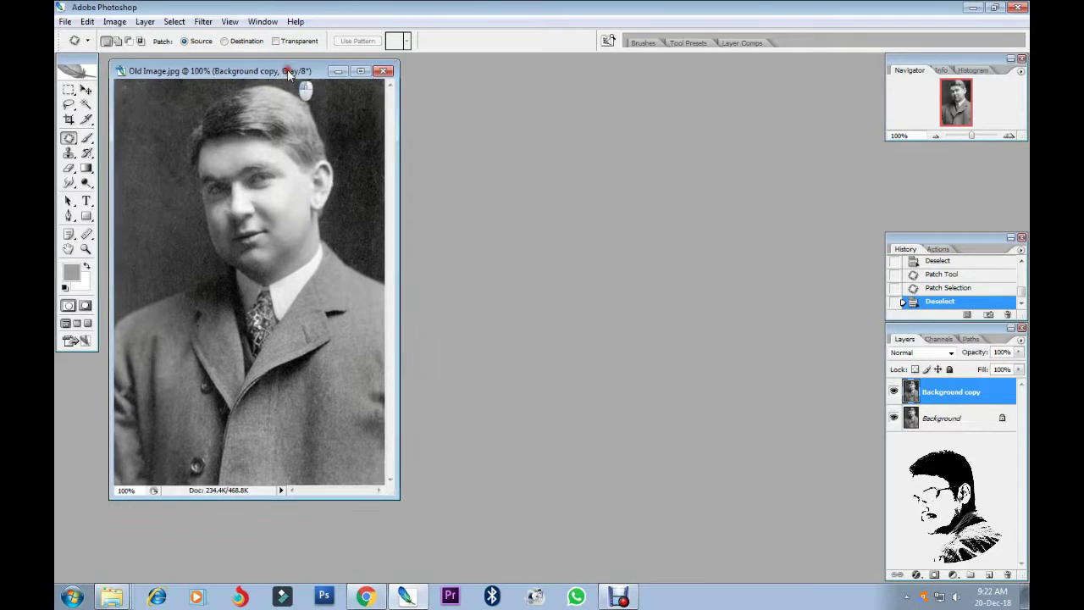
left_click_drag(291, 72, 426, 112)
key("ctrl+minus")
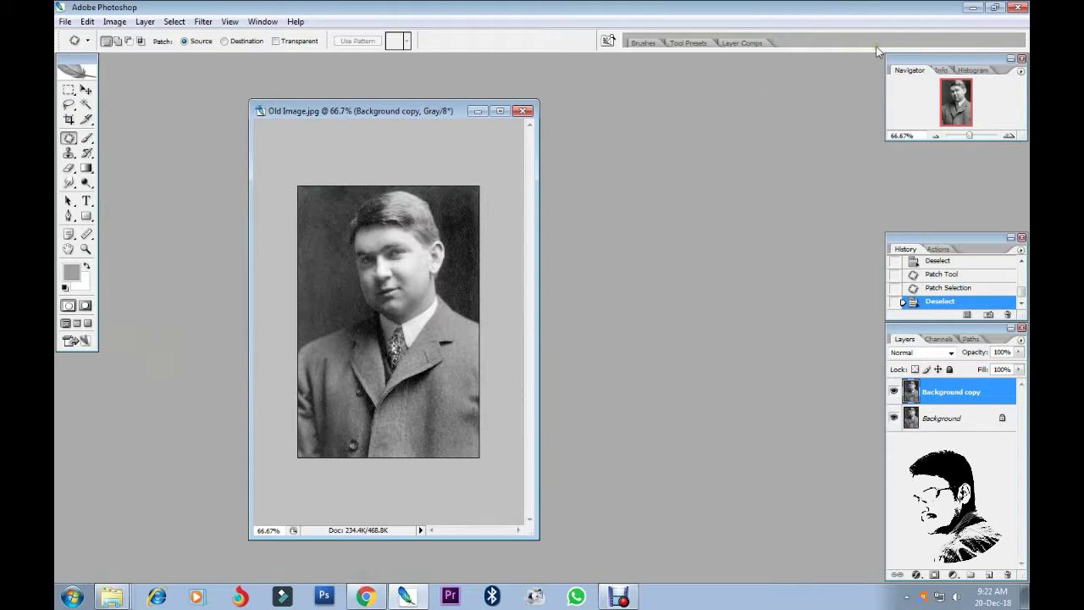
- Minimize Photoshop and the image folder, then refresh the desktop
left_click(972, 8)
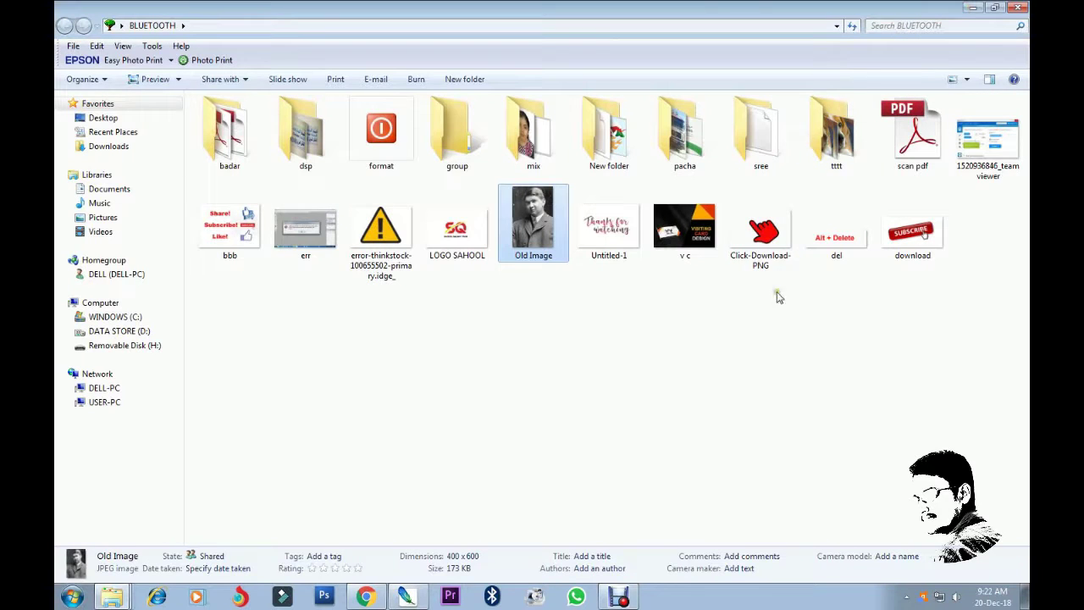
left_click(971, 7)
right_click(815, 212)
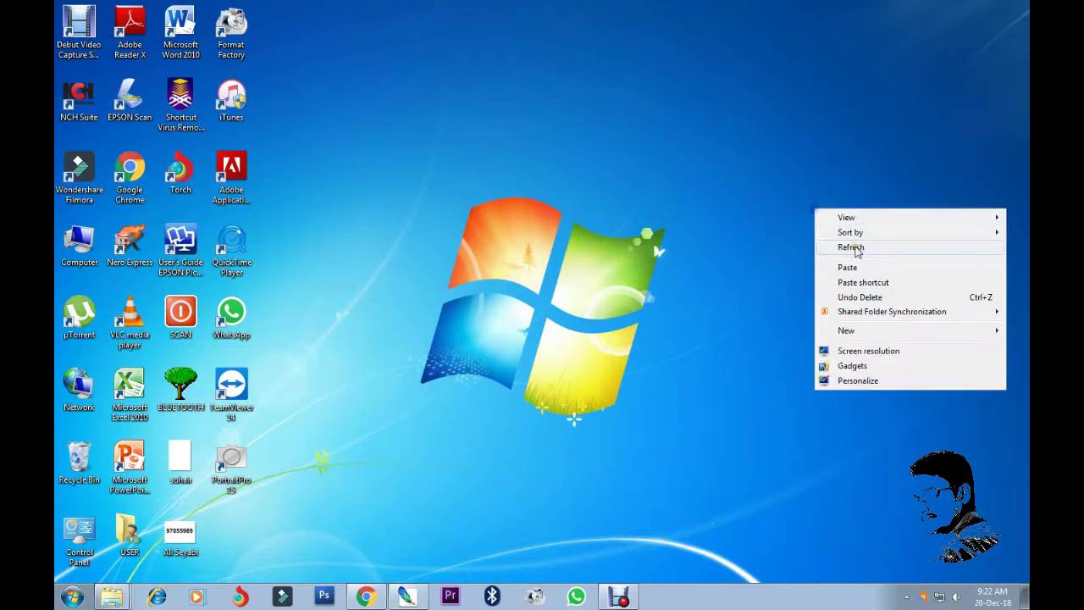
left_click(850, 246)
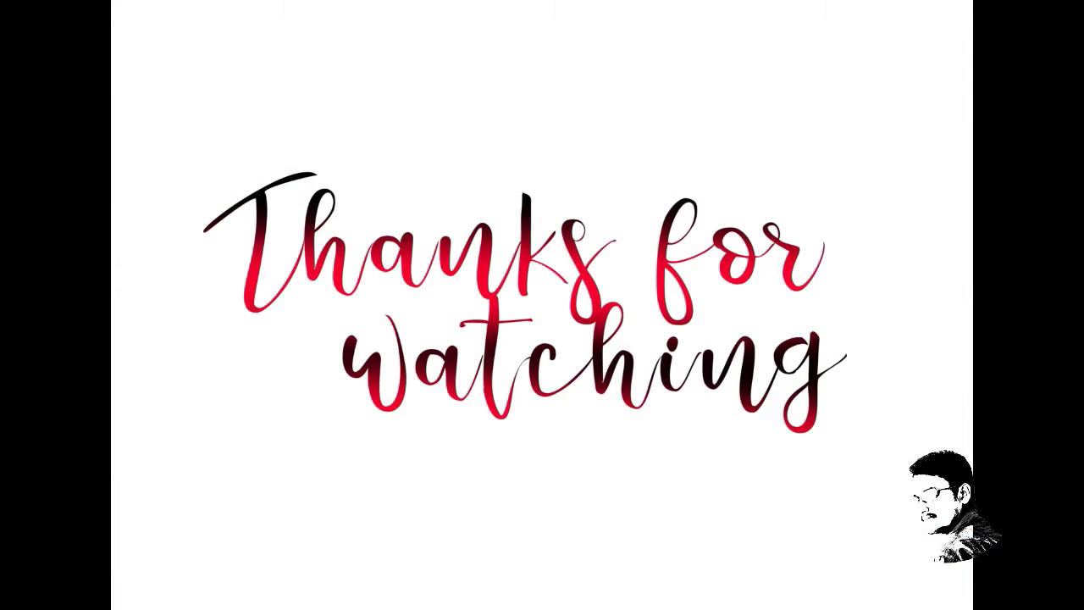